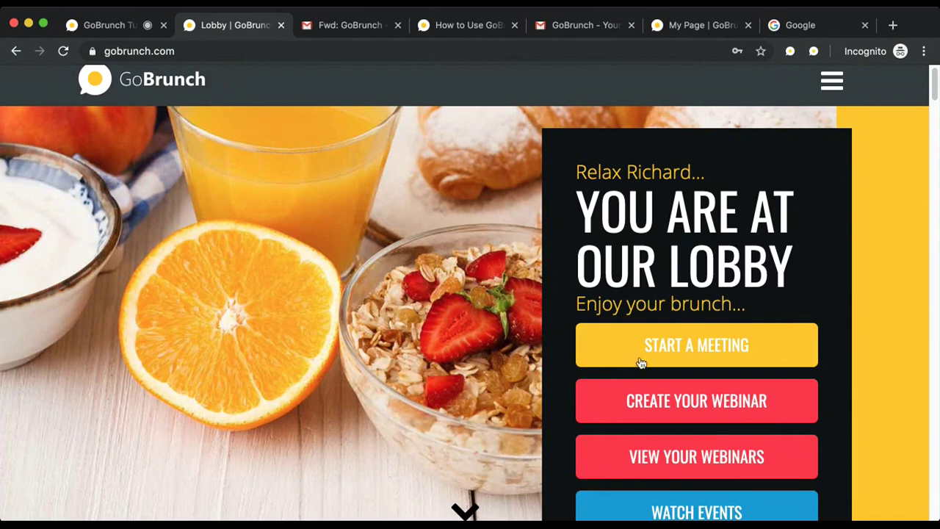
Step: Start a new webinar named 'My webinar' with the description 'My webinar description'
click(639, 400)
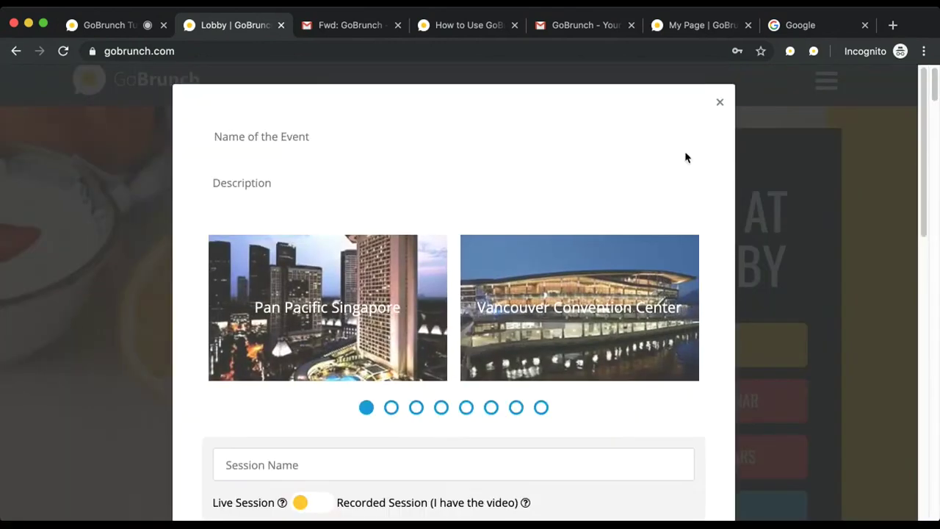
click(514, 146)
text(My webinar)
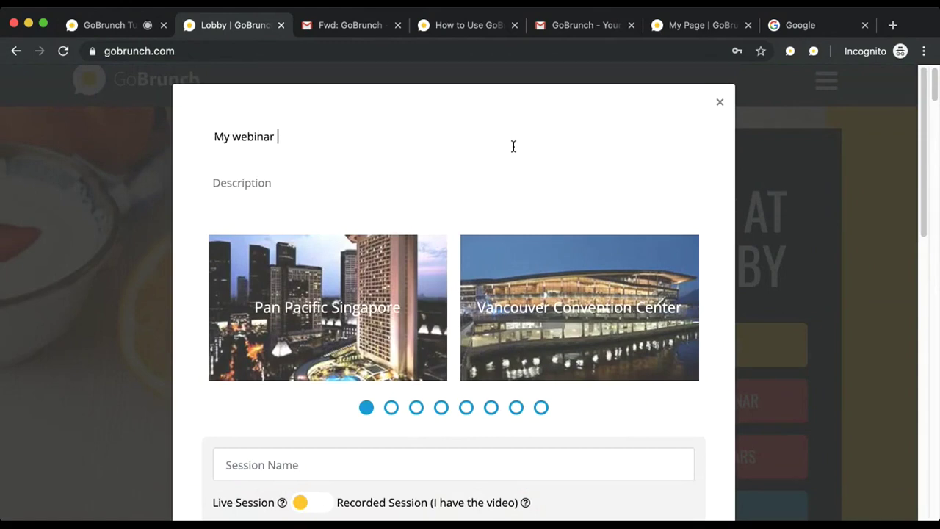
key(BackSpace)
key(Tab)
text(My webinar desc)
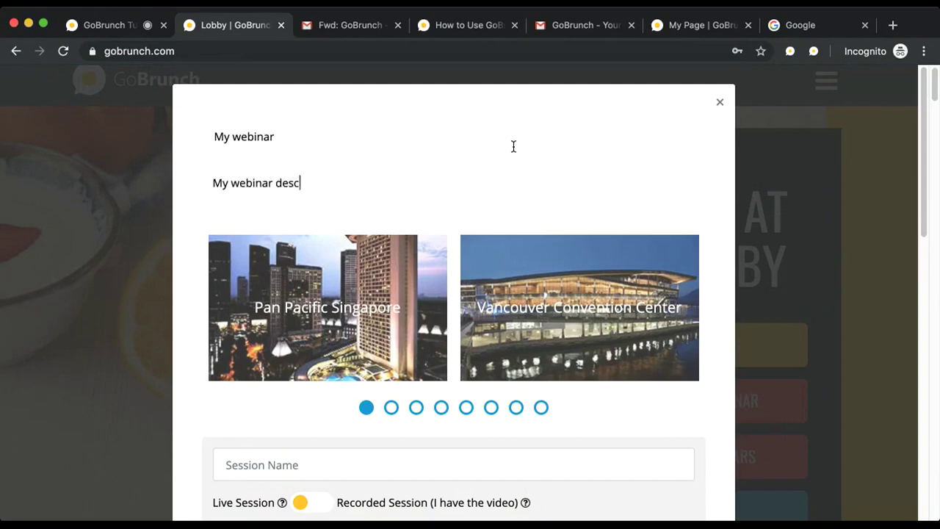
text(ription)
Step: Show the second page of venue options and scroll down the form
click(392, 407)
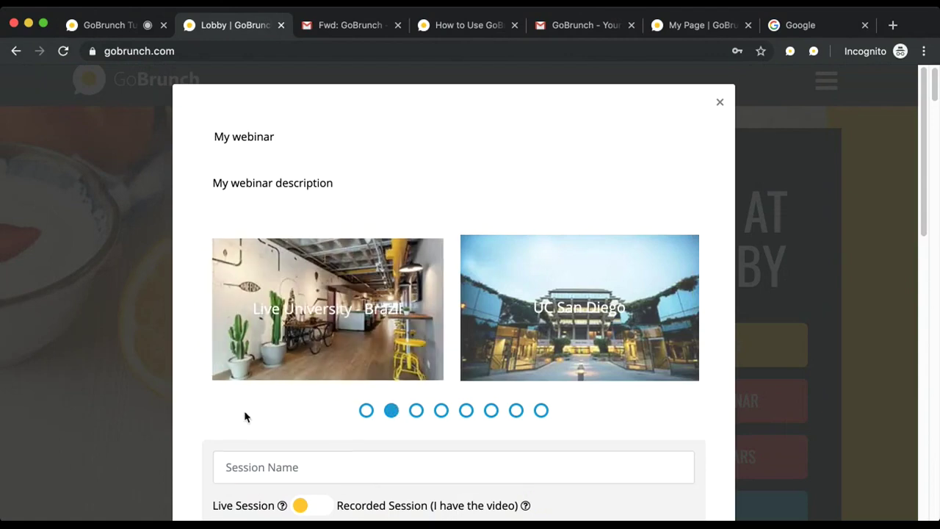
scroll(246, 415, down, 3)
scroll(207, 435, down, 2)
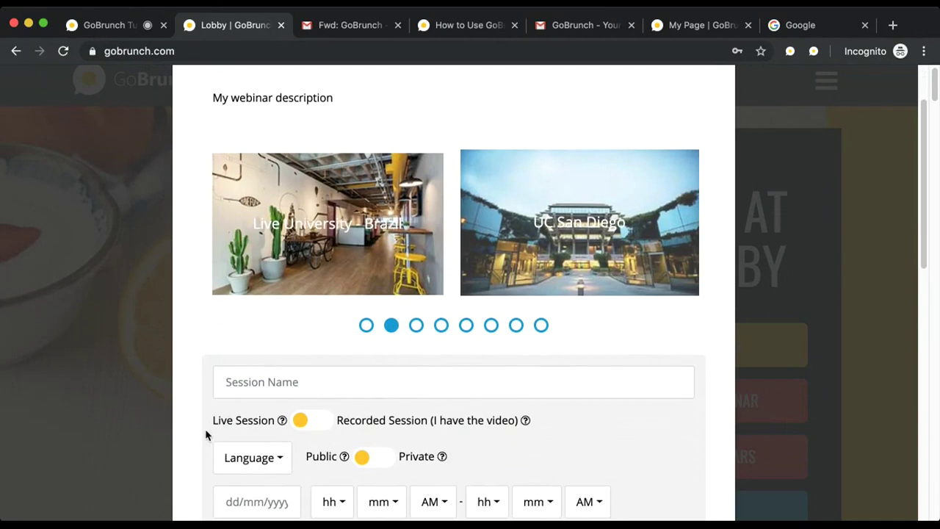
Step: Name the session 'My webinar session 1'
click(249, 386)
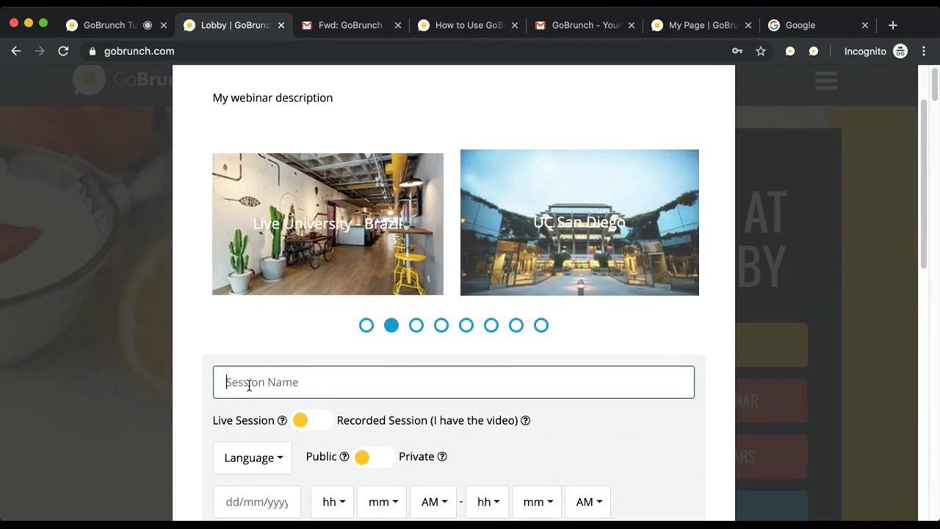
text(My webinar session 1)
scroll(249, 386, down, 1)
scroll(249, 384, down, 3)
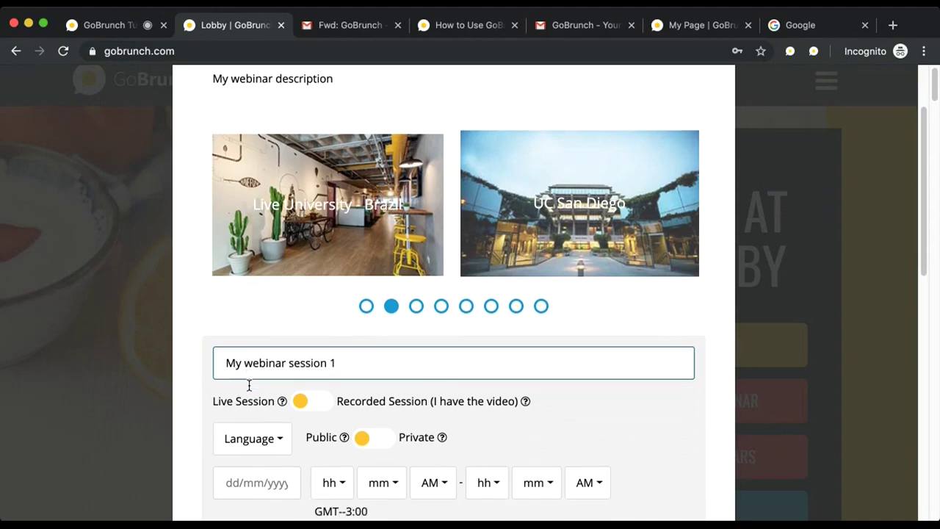
Step: Set the session language to English and make the session private
click(225, 419)
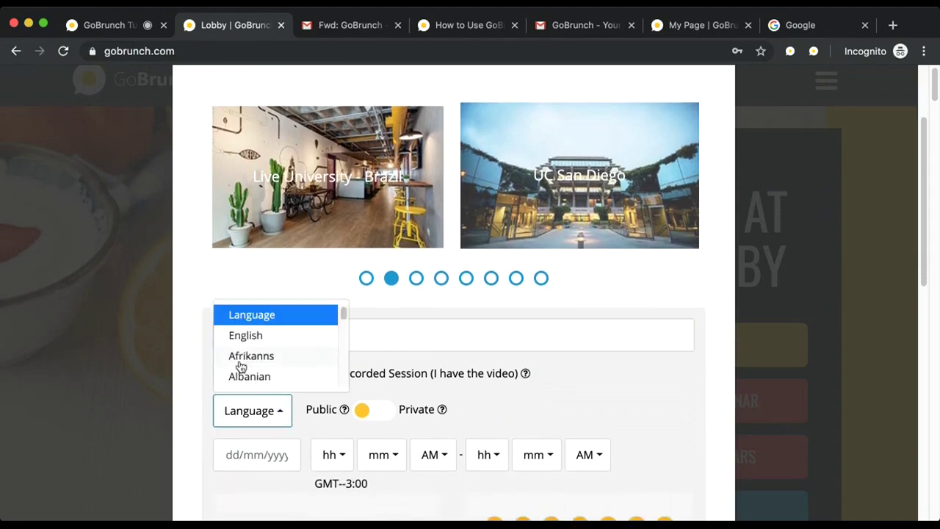
click(246, 336)
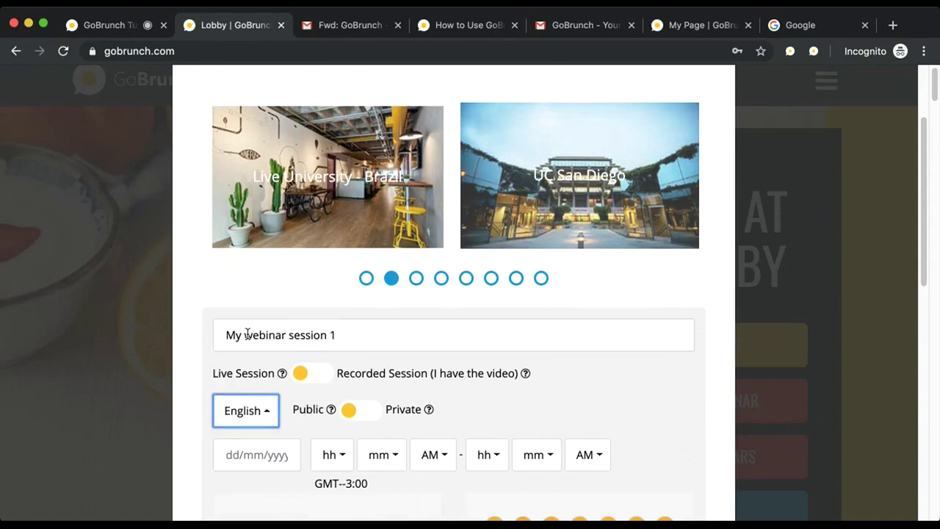
scroll(245, 335, down, 3)
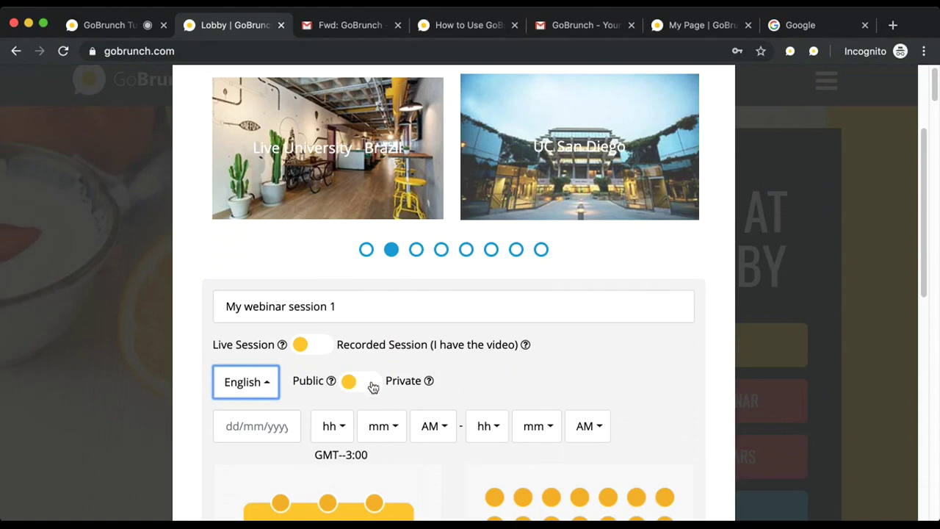
click(360, 381)
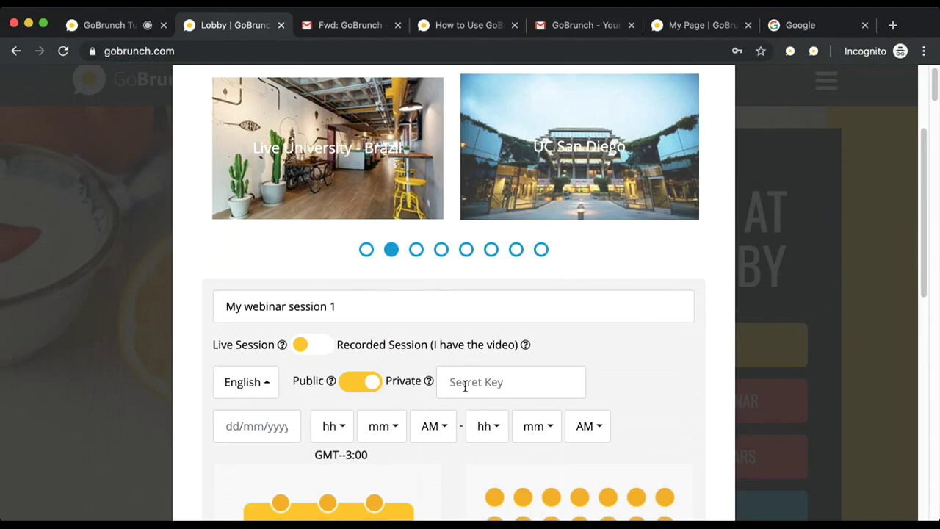
Step: Make the session public again and set its date to October 29, 2019
click(354, 389)
scroll(273, 394, down, 2)
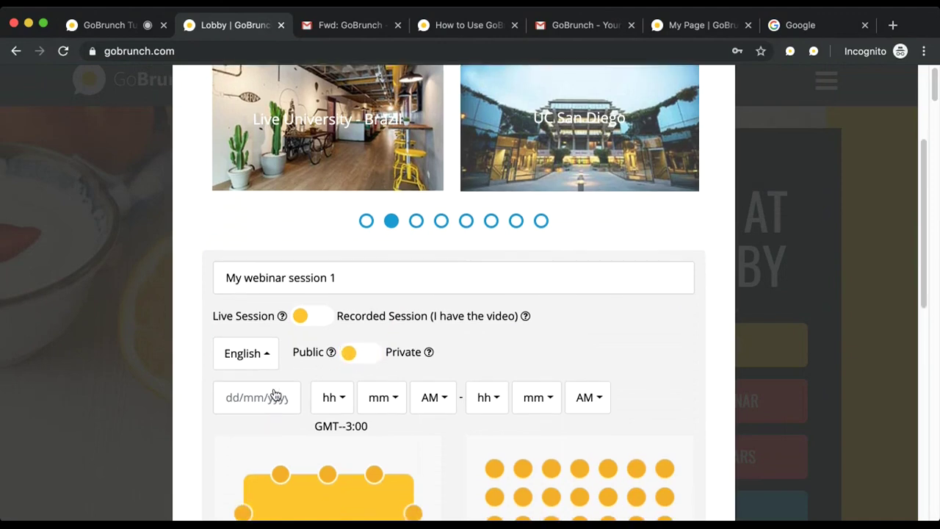
scroll(273, 394, down, 2)
click(274, 347)
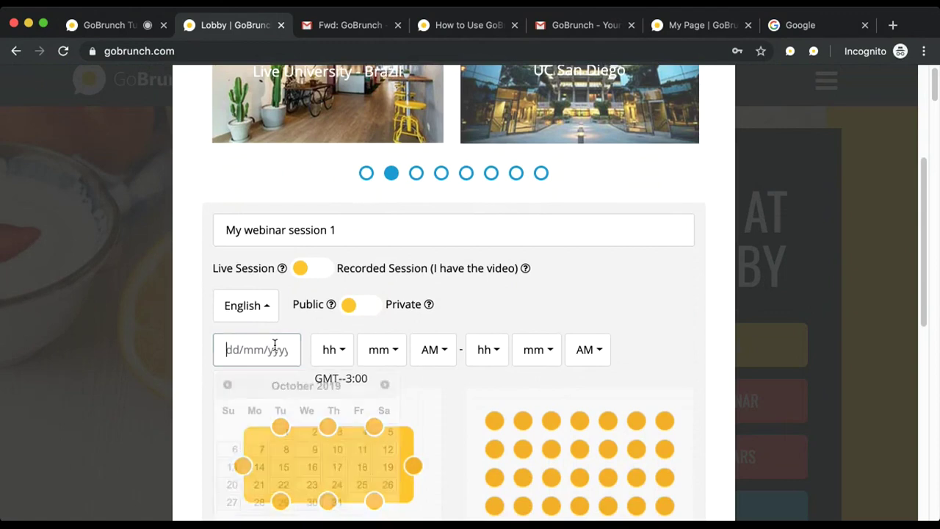
scroll(279, 382, down, 1)
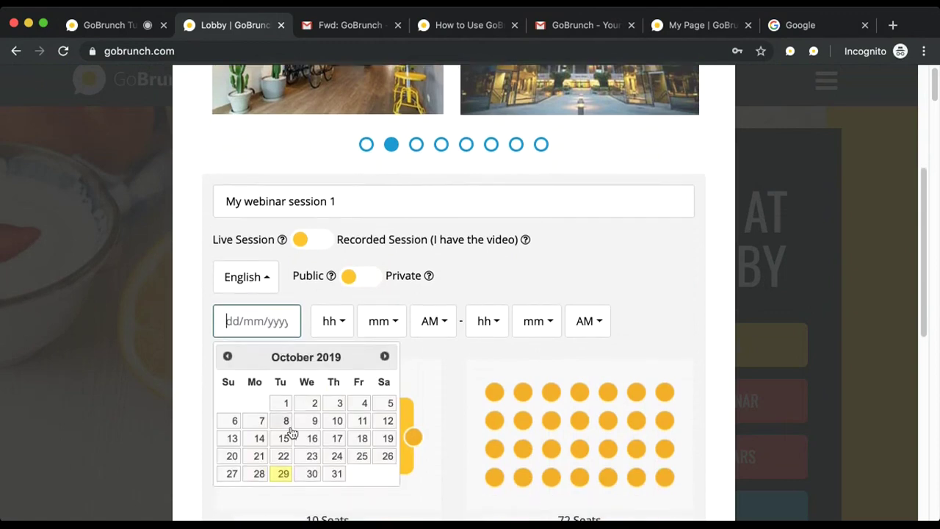
click(285, 474)
Step: Set the session start time to 12:27 PM
click(330, 320)
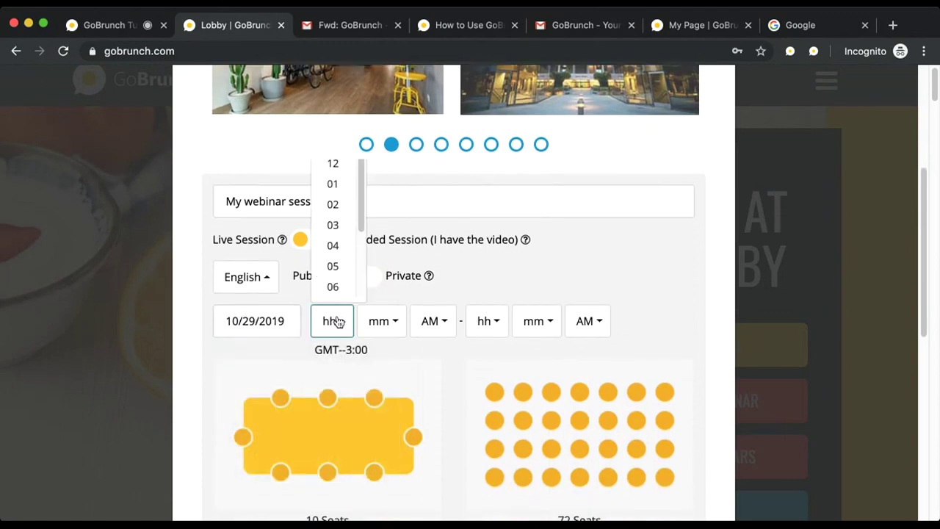
click(335, 165)
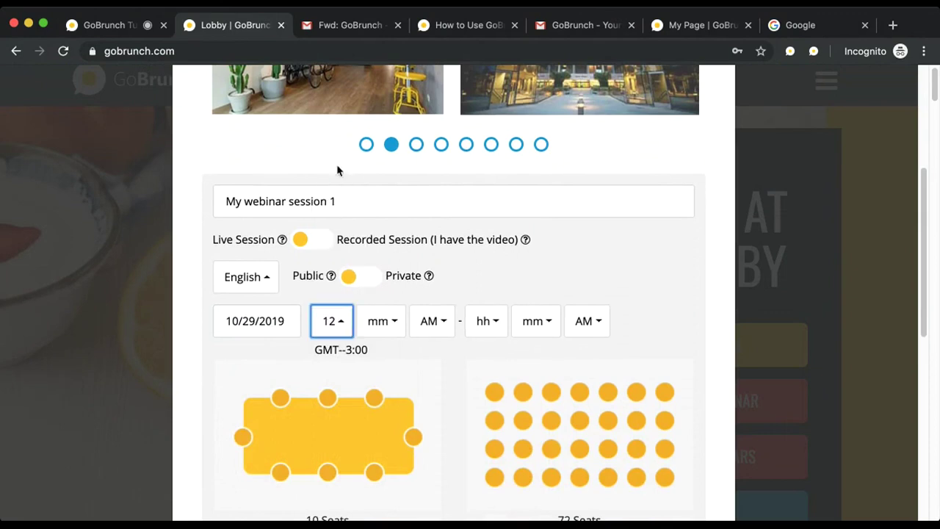
click(374, 328)
scroll(378, 219, down, 6)
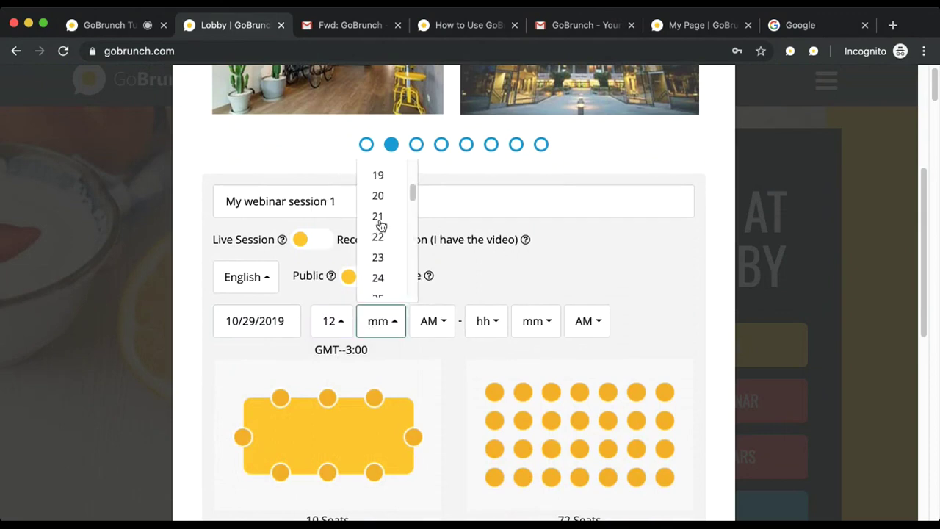
click(388, 287)
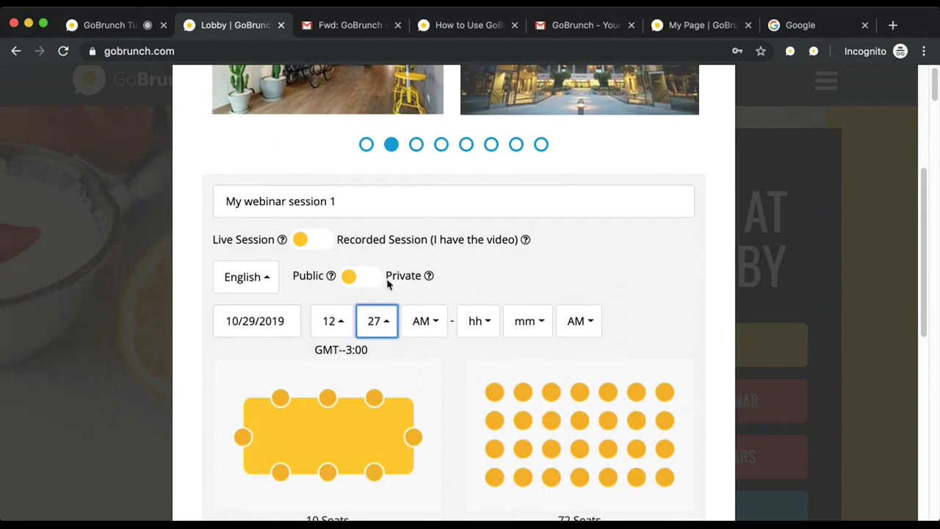
click(436, 328)
click(434, 376)
Step: Set the session end time to 01:00 PM
click(478, 323)
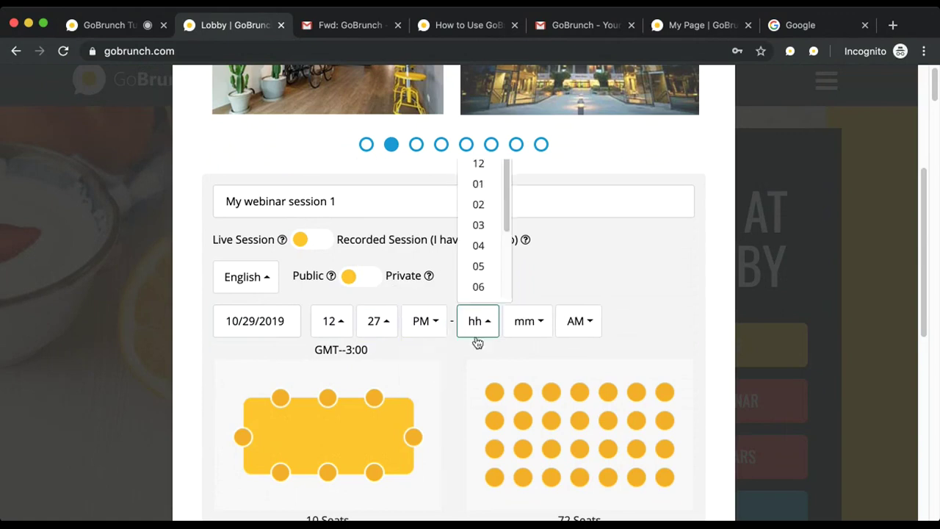
click(476, 185)
click(525, 321)
click(530, 168)
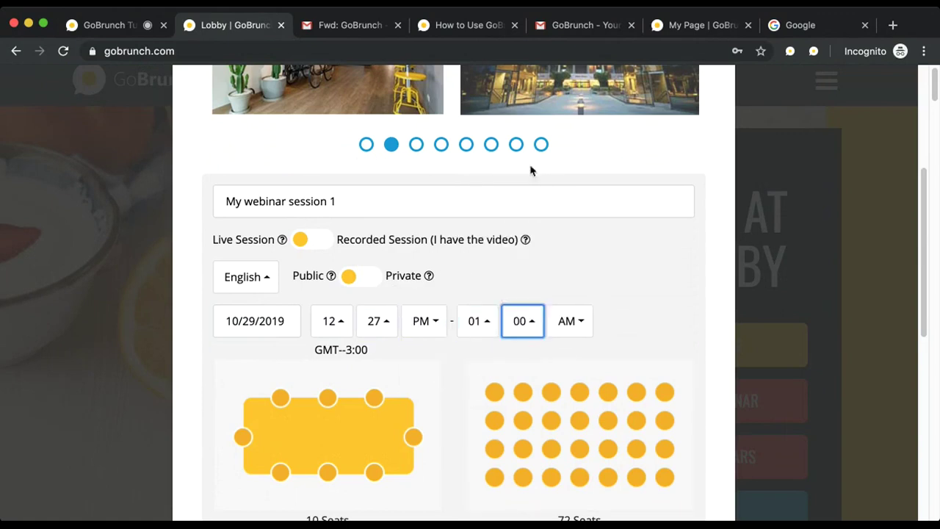
click(569, 324)
click(568, 374)
scroll(627, 304, down, 1)
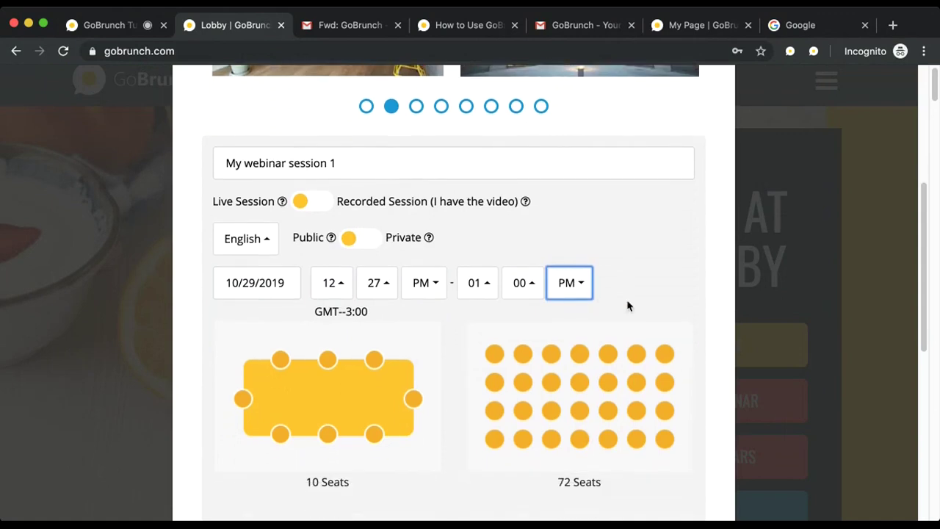
Step: Bring up the second set of seating layouts and choose the 120-seat room
scroll(627, 304, down, 5)
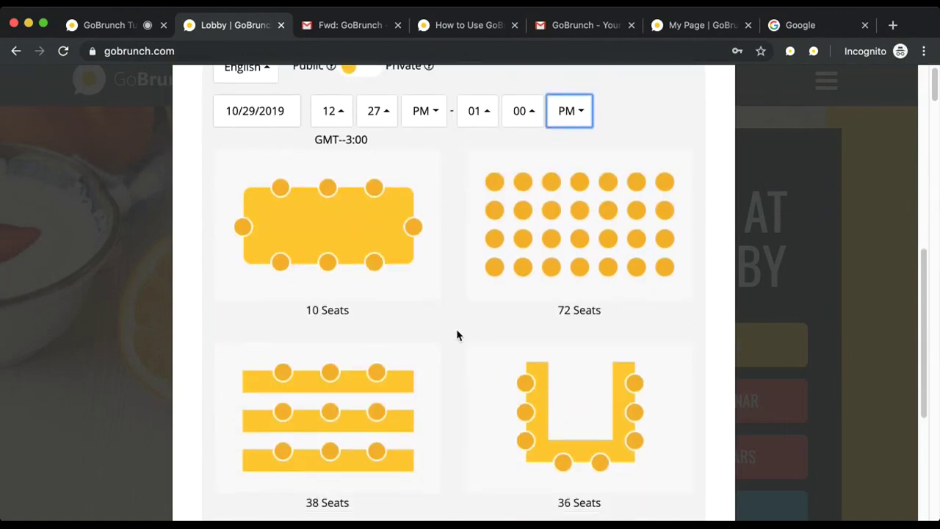
scroll(456, 336, down, 1)
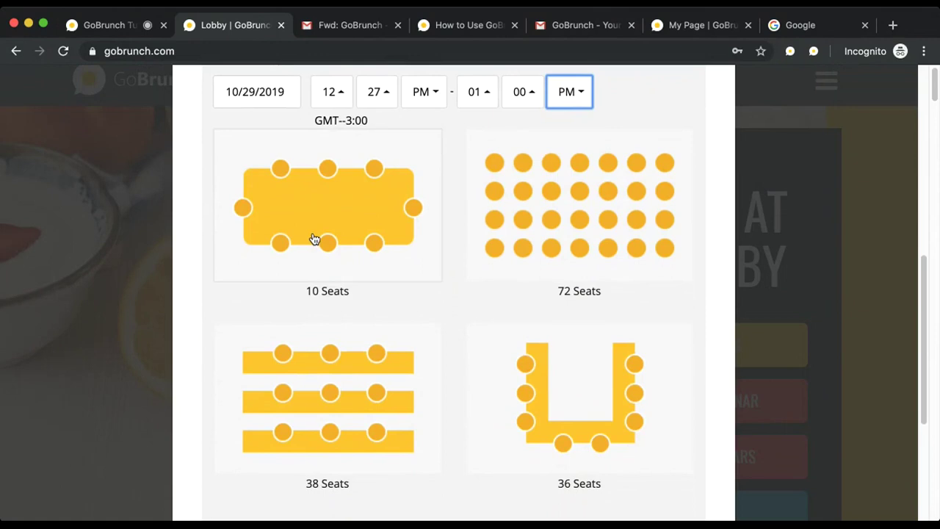
scroll(314, 240, down, 3)
scroll(313, 238, down, 1)
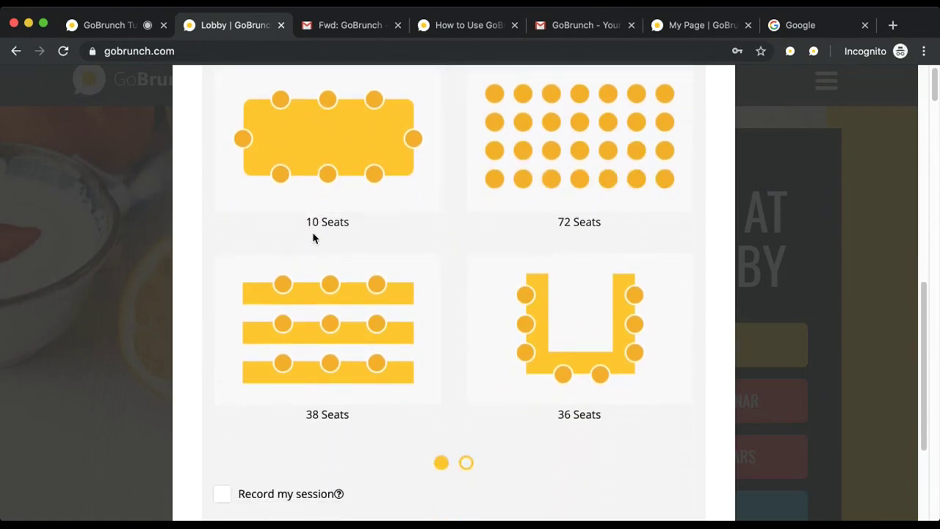
scroll(313, 238, down, 2)
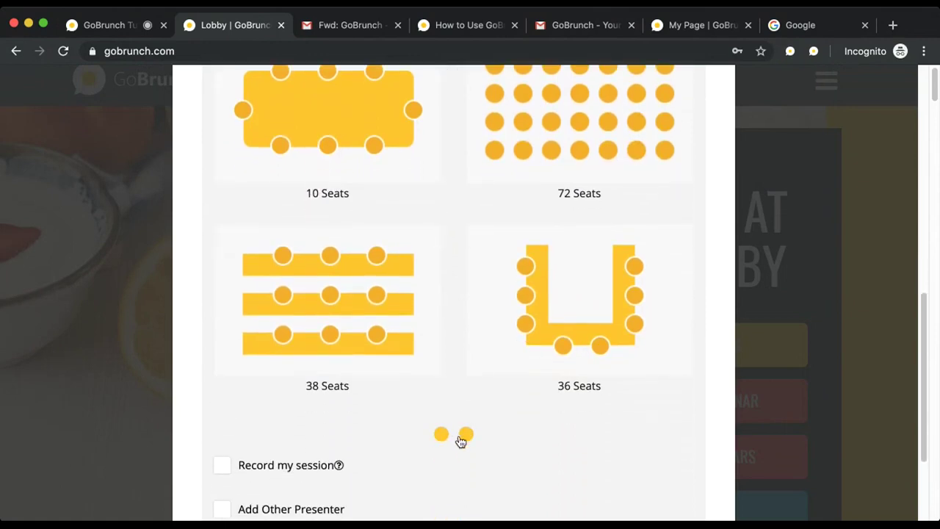
click(461, 439)
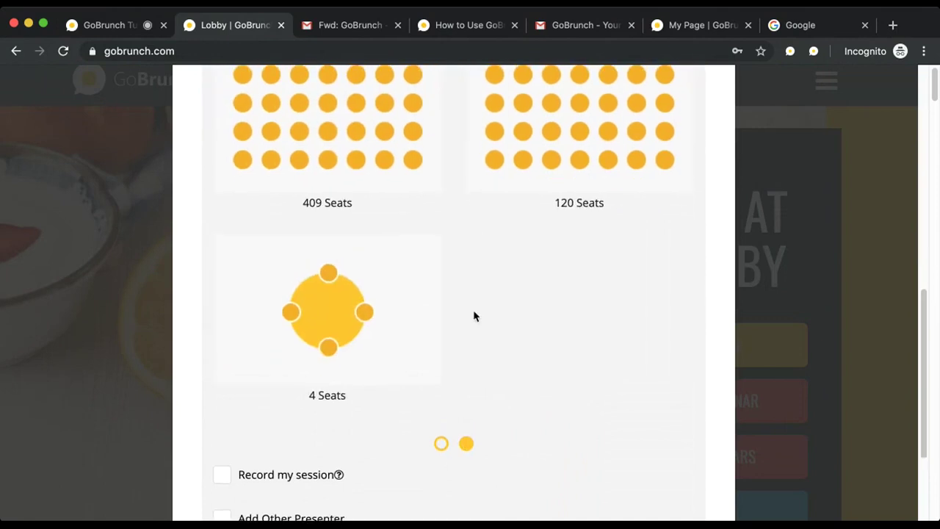
scroll(474, 316, up, 1)
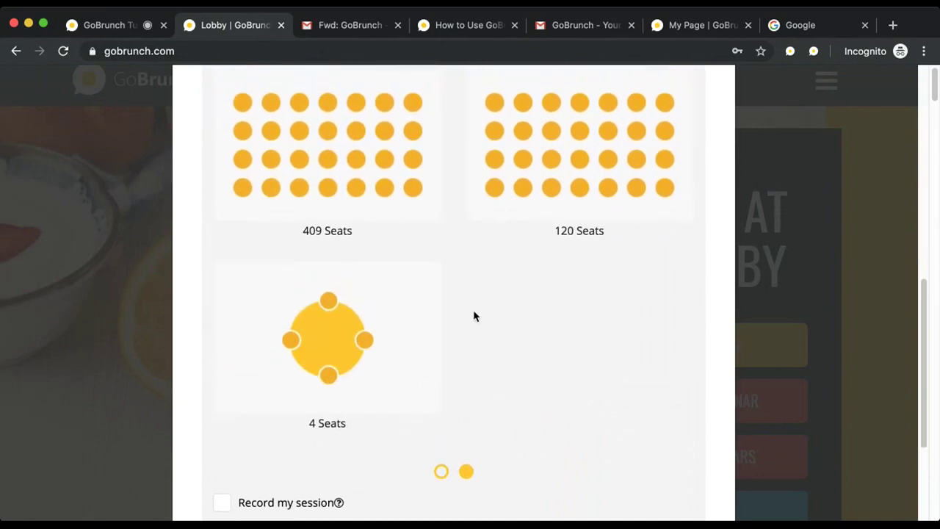
scroll(473, 316, up, 1)
scroll(473, 316, up, 1)
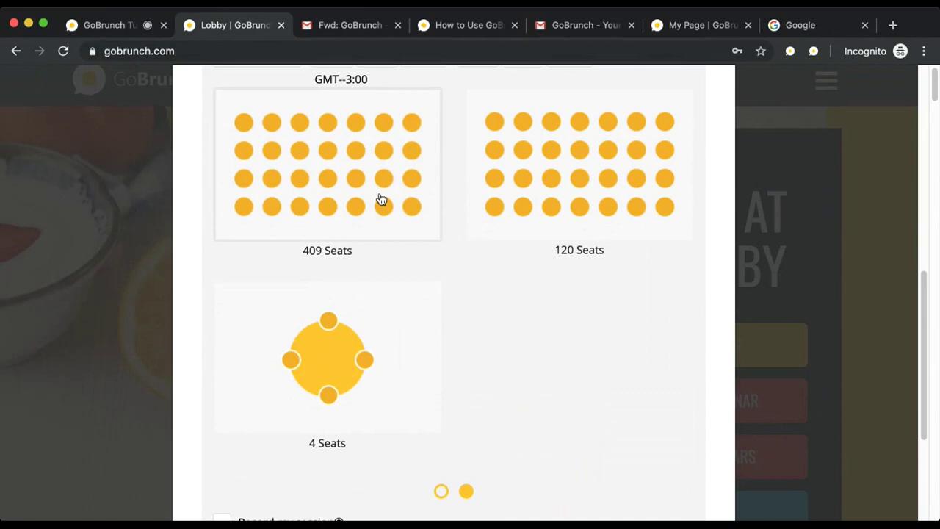
click(577, 202)
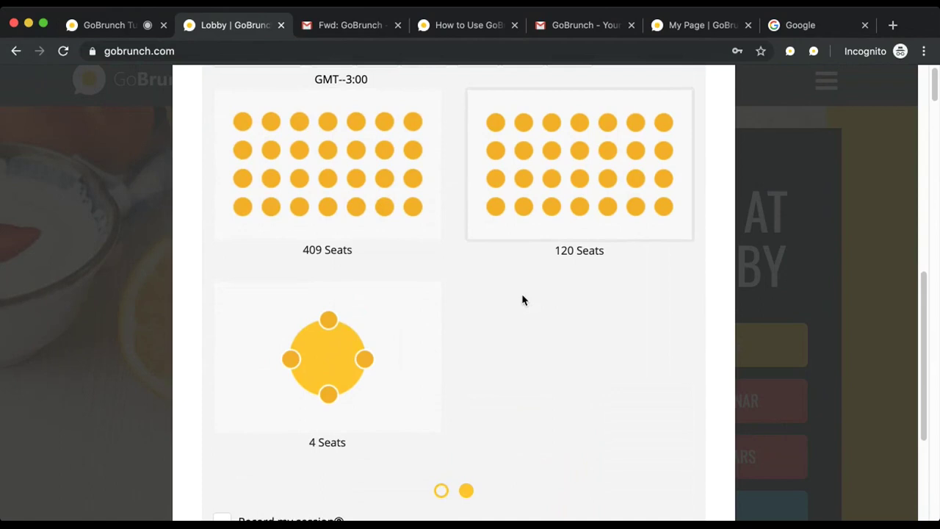
scroll(523, 300, down, 2)
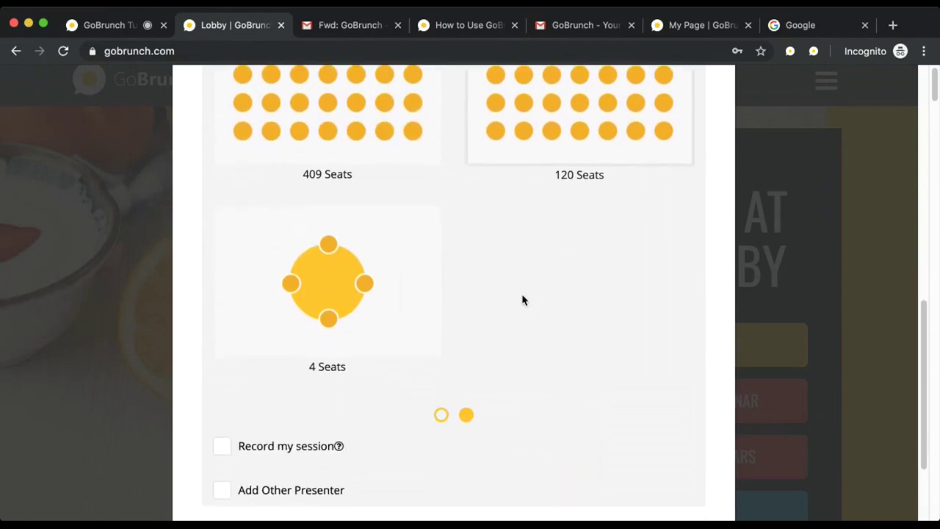
scroll(523, 299, down, 1)
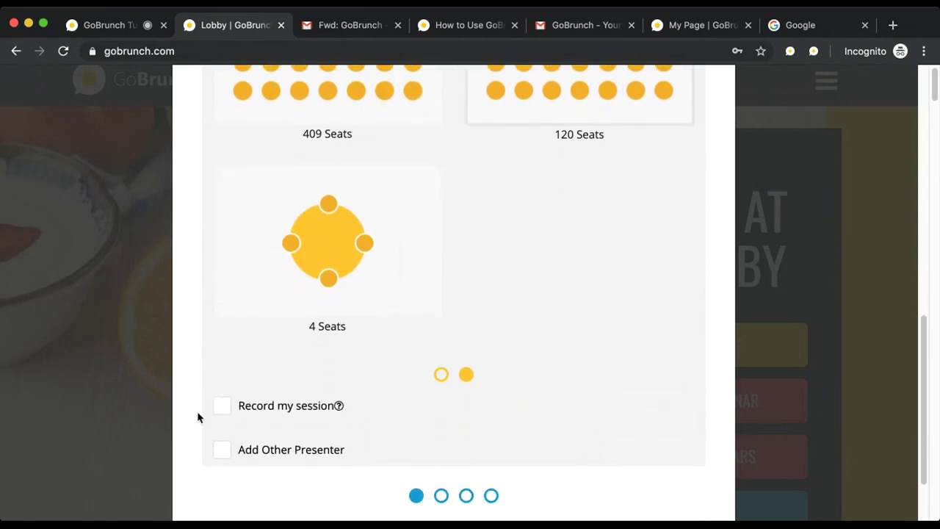
Step: Turn on session recording and make the replay publicly available from 10/31/2019
click(228, 416)
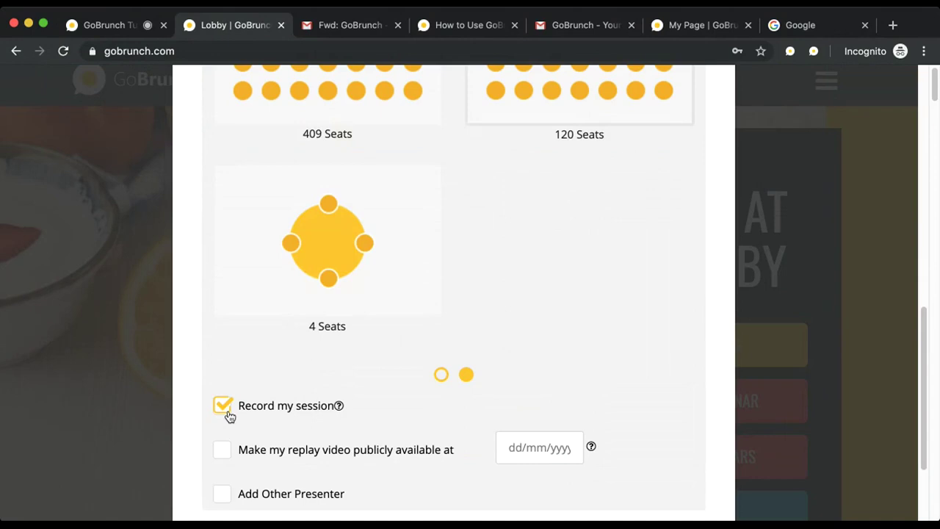
scroll(229, 416, down, 2)
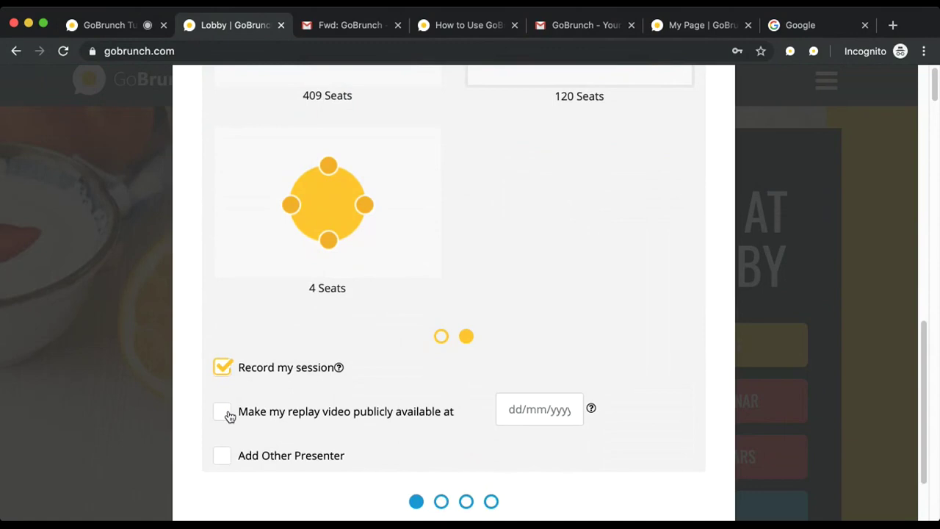
click(223, 412)
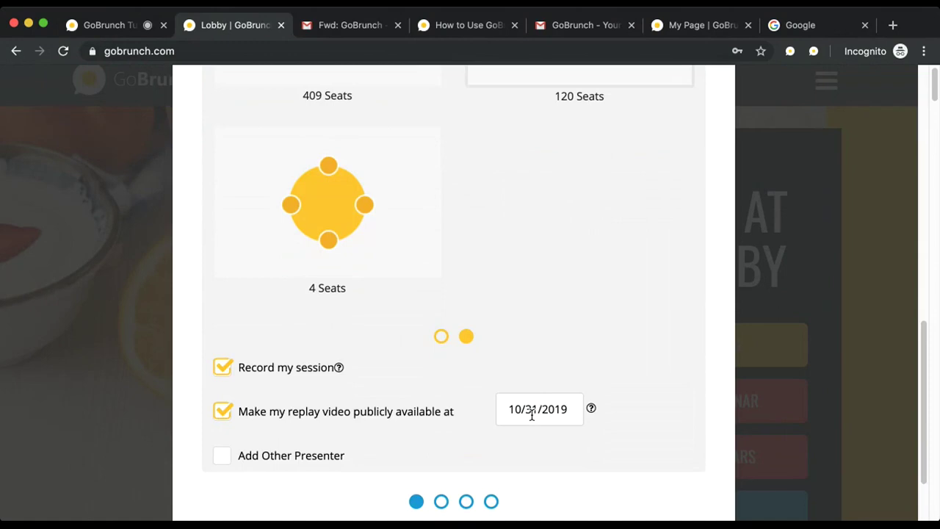
scroll(467, 434, down, 2)
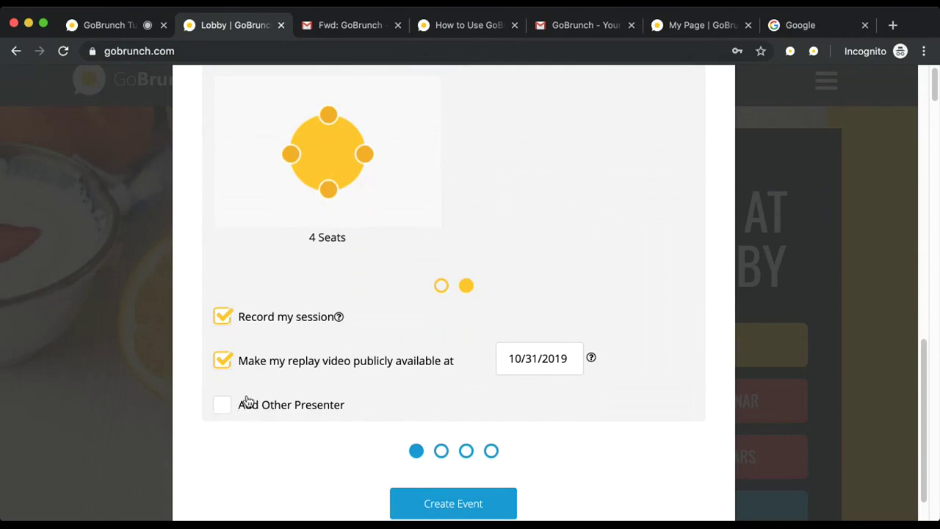
Step: Tick Add Other Presenter and untick it again, leaving no extra presenter
click(226, 414)
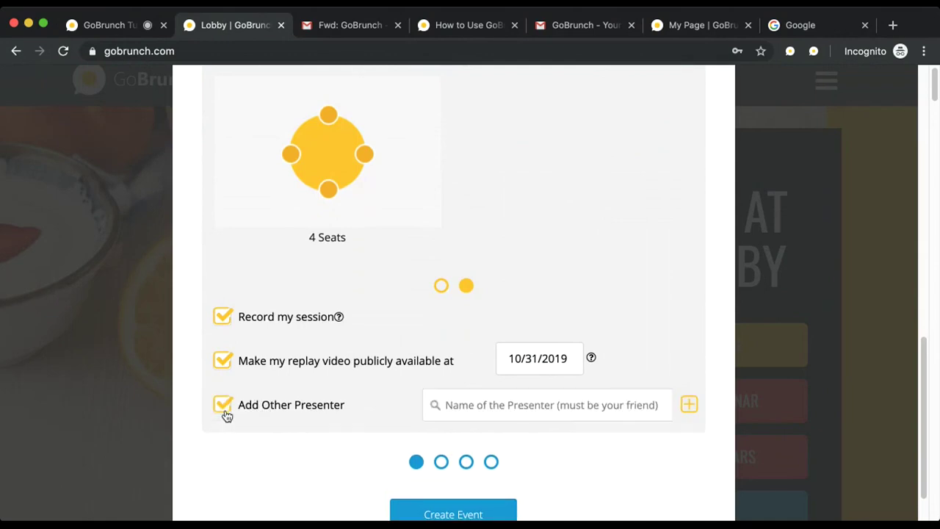
click(289, 410)
scroll(288, 409, down, 2)
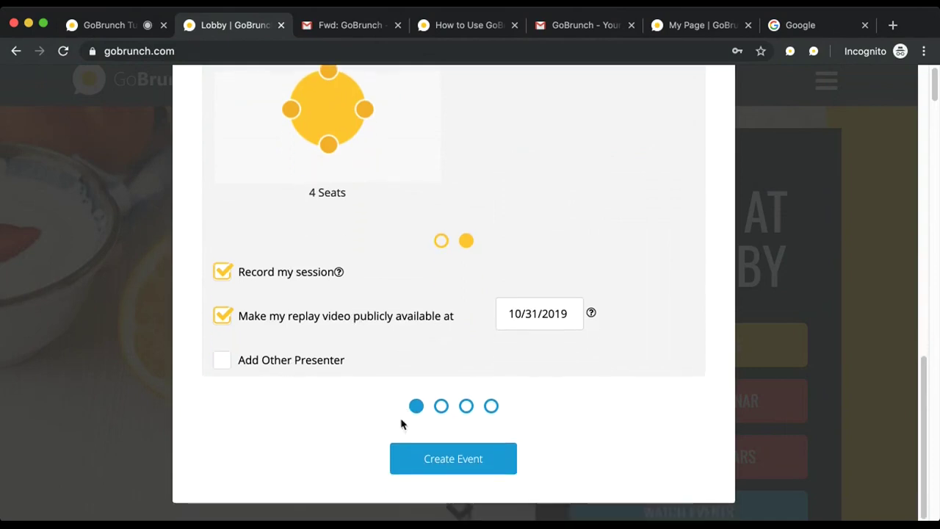
Step: Look at the second session page, return to the first, then create the webinar event
click(441, 406)
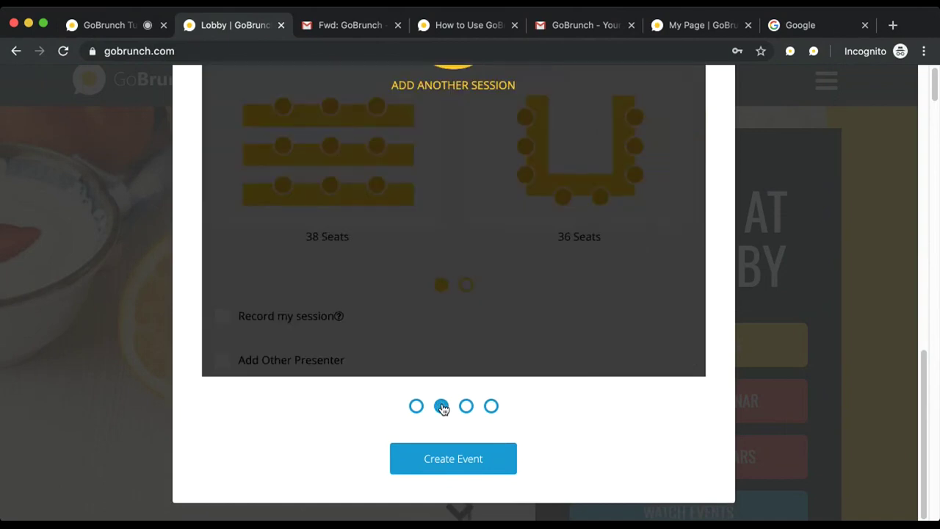
scroll(454, 351, up, 3)
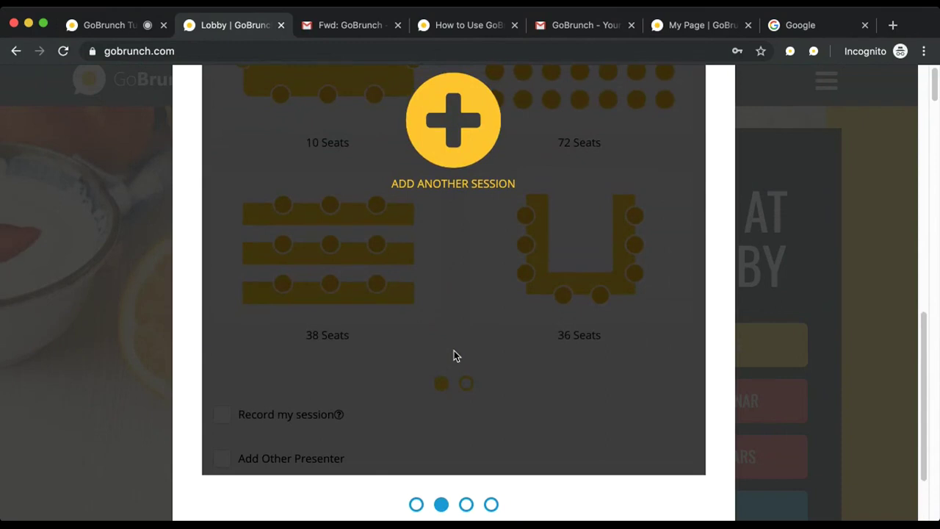
scroll(454, 356, down, 3)
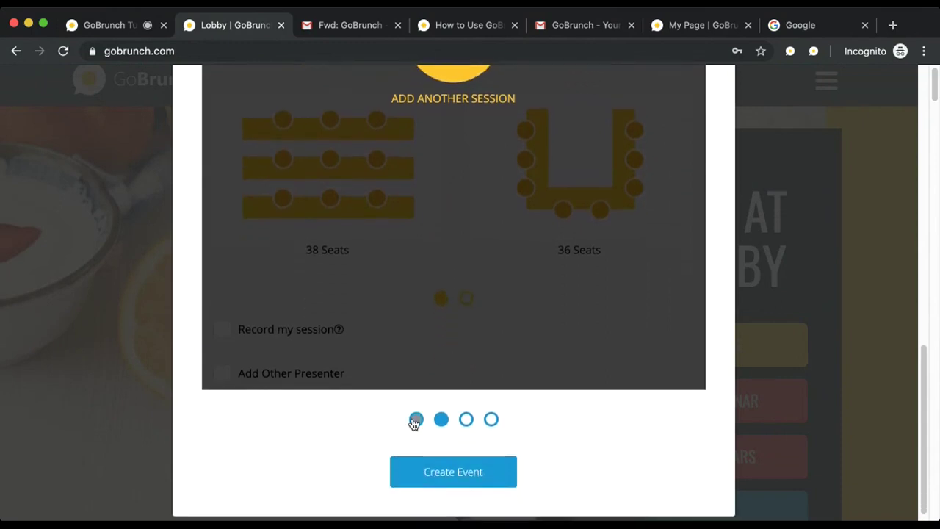
click(415, 419)
scroll(396, 426, down, 2)
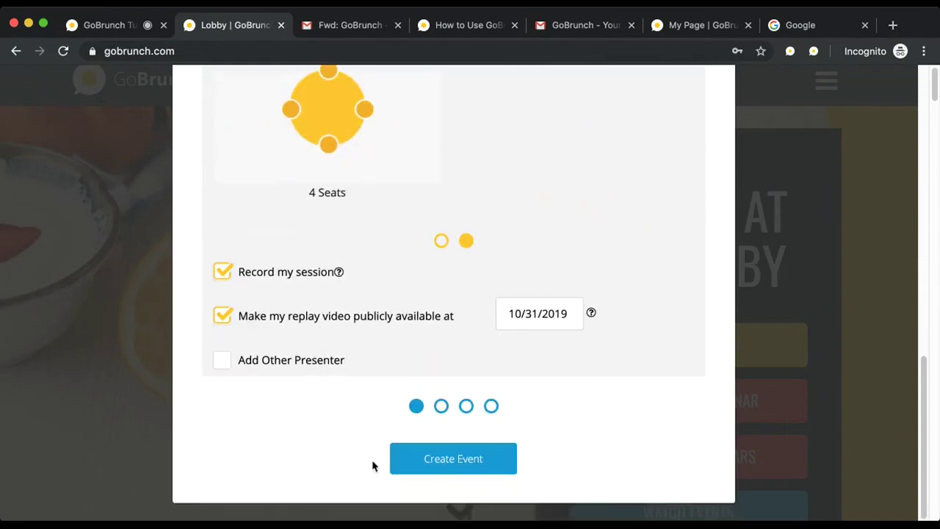
click(448, 460)
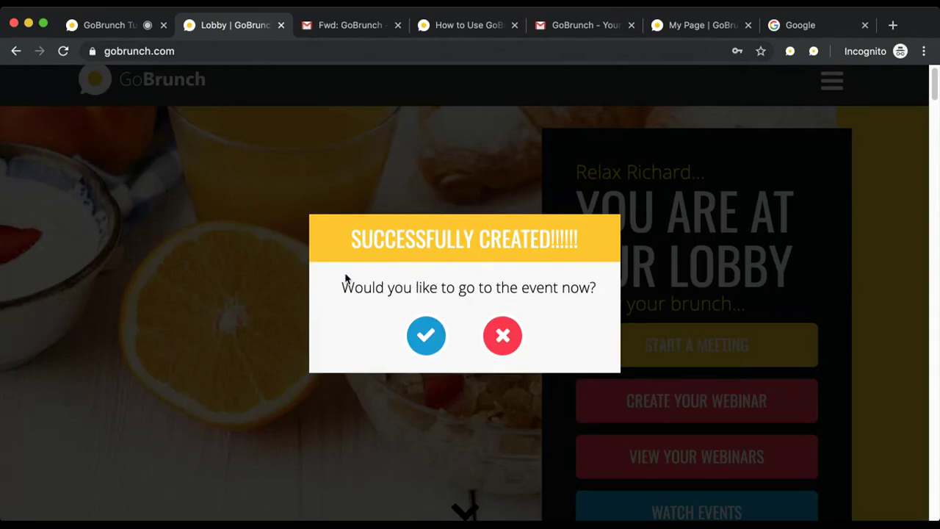
Step: Dismiss the go-to-event prompt and show your webinars list with 'My webinar' on 29 Oct
click(496, 340)
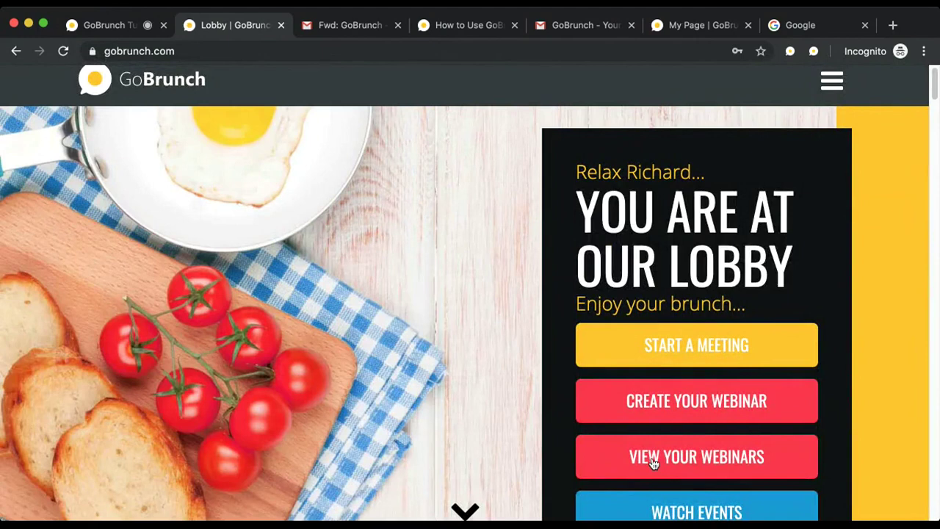
click(653, 462)
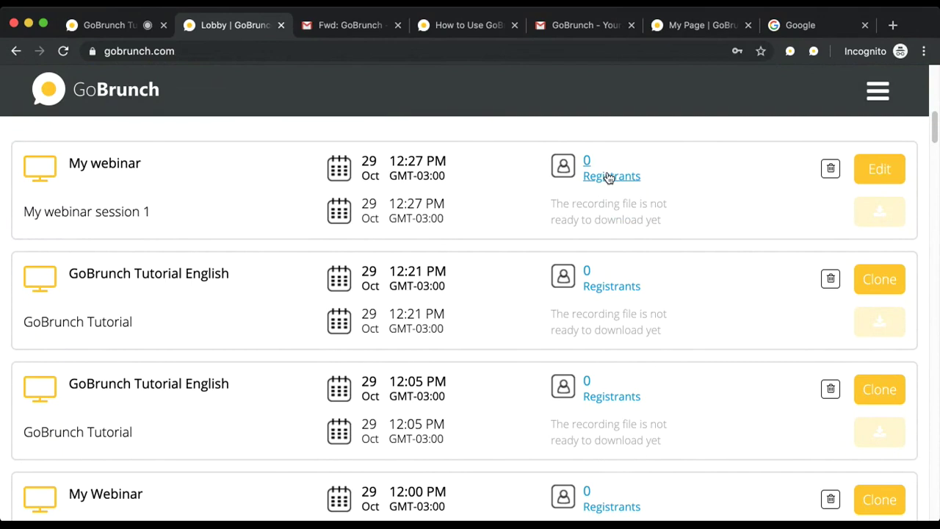
Step: Open the 'Fwd: GoBrunch' email confirming the event creation
click(333, 28)
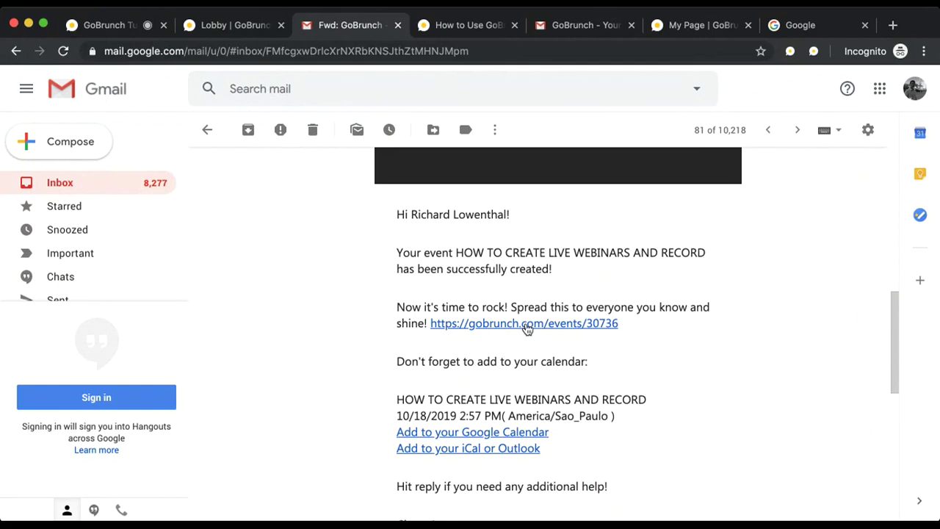
Step: Switch to the 'How to Use GoBrunch' event landing page showing its start countdown
click(457, 26)
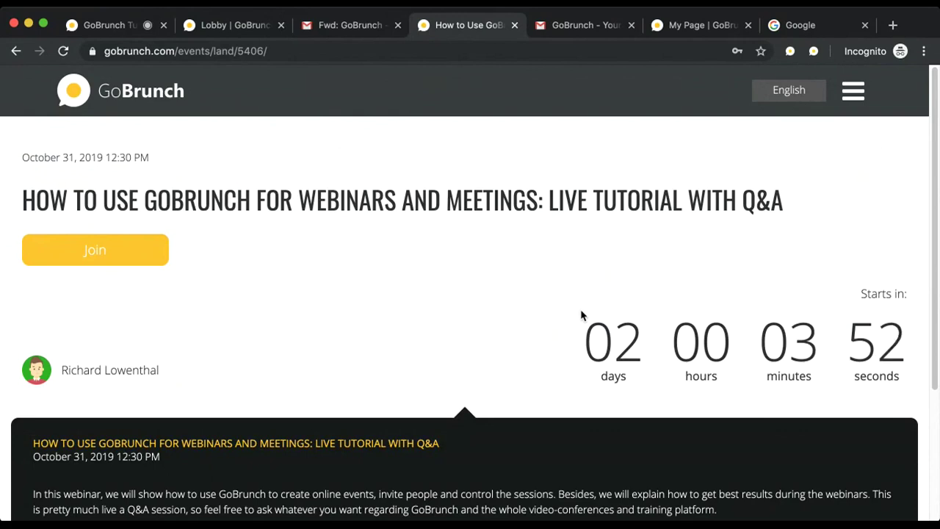
Step: Open GoBrunch's 'Your Replay is Ready' email with its Landing Page and My Page links
click(577, 30)
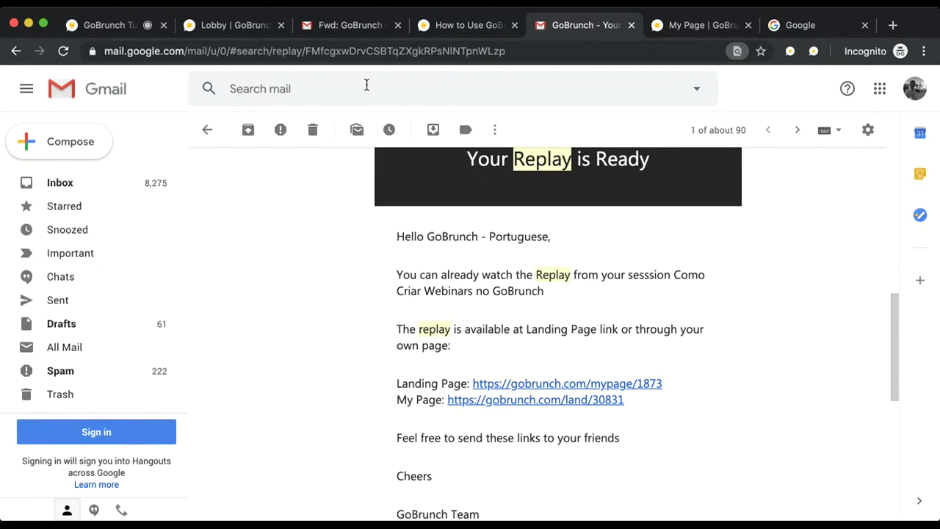
Step: Open your public My Page and scroll to the two October 29 'My Webinar' events
click(232, 29)
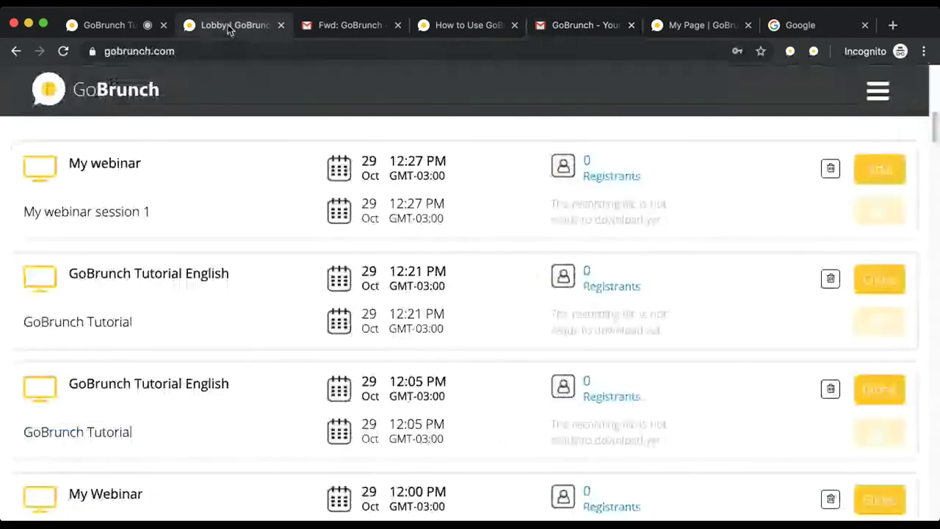
click(878, 93)
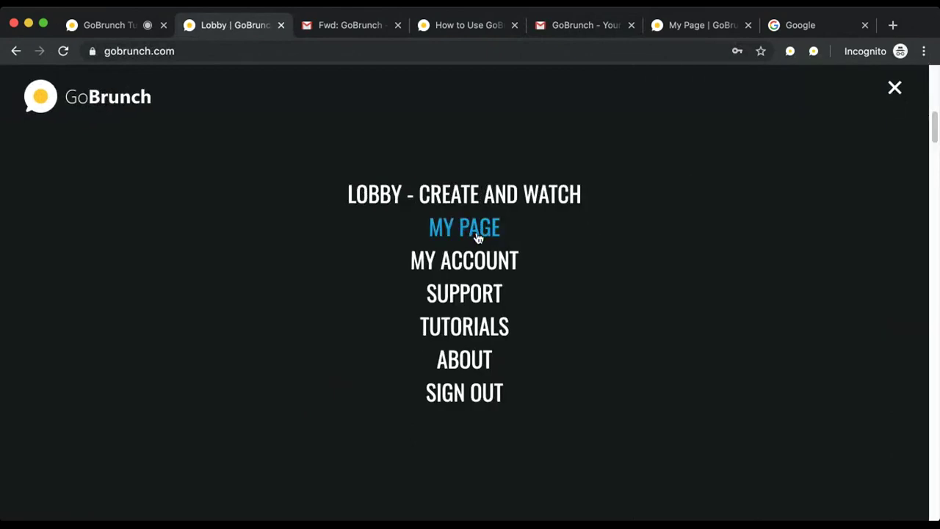
click(477, 237)
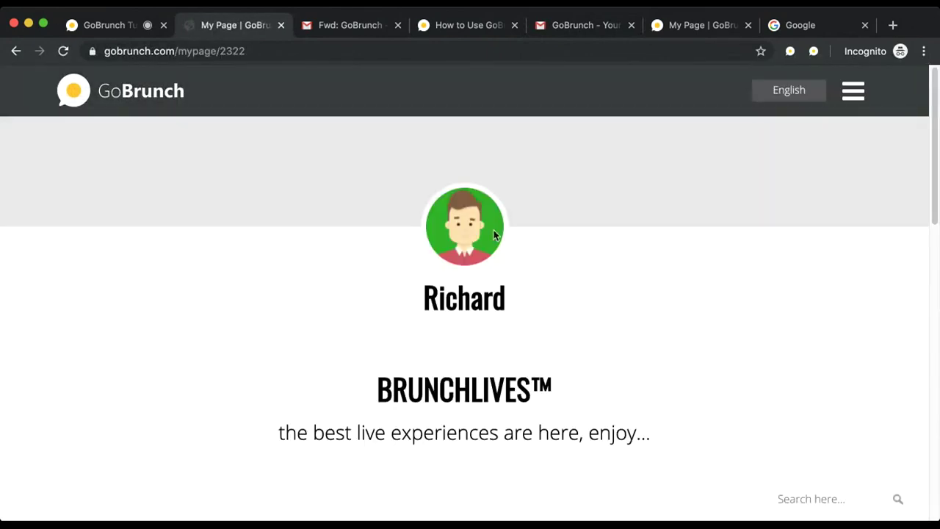
scroll(557, 248, down, 3)
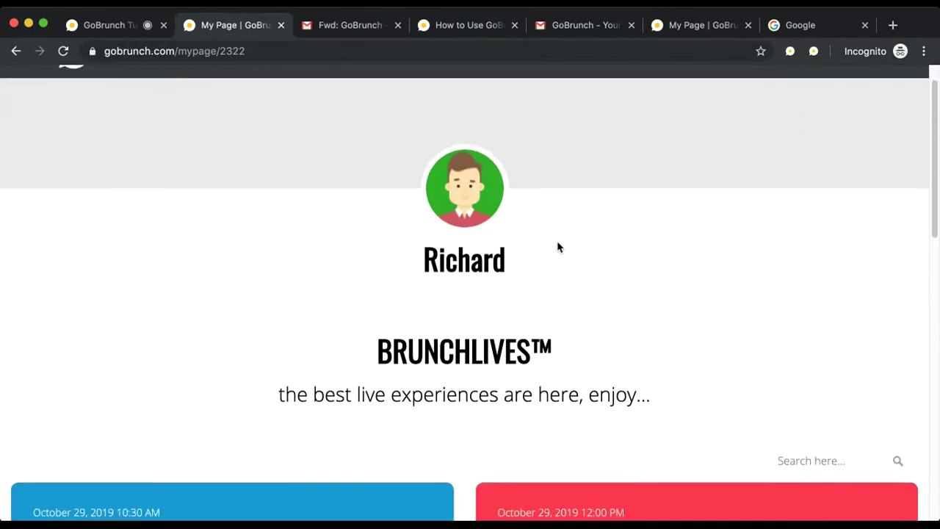
scroll(557, 247, down, 1)
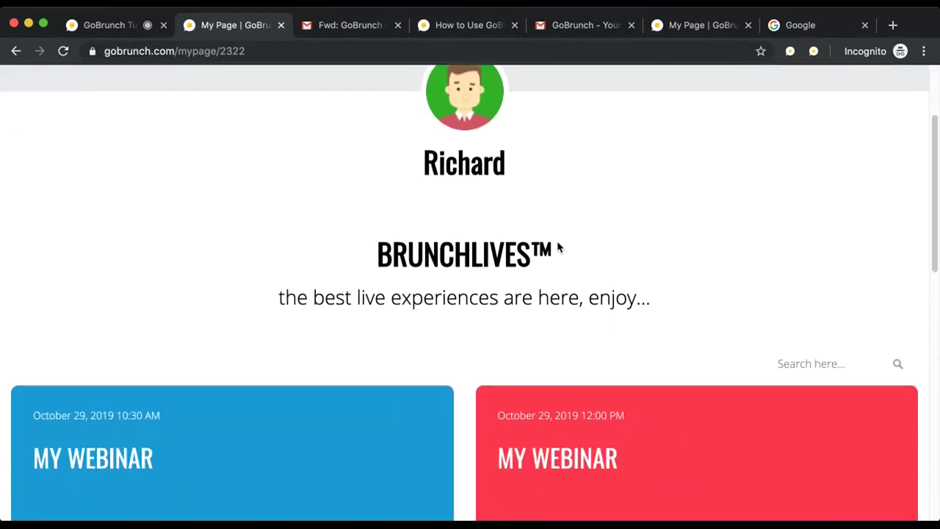
scroll(557, 247, down, 1)
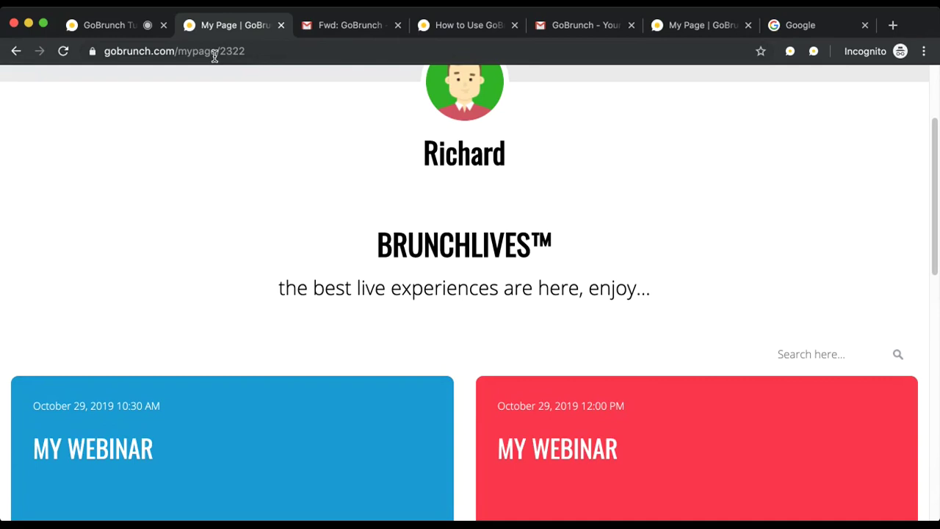
Step: From the lobby's My Webinars list, open the 12:00 PM My Webinar room, then go back
click(16, 53)
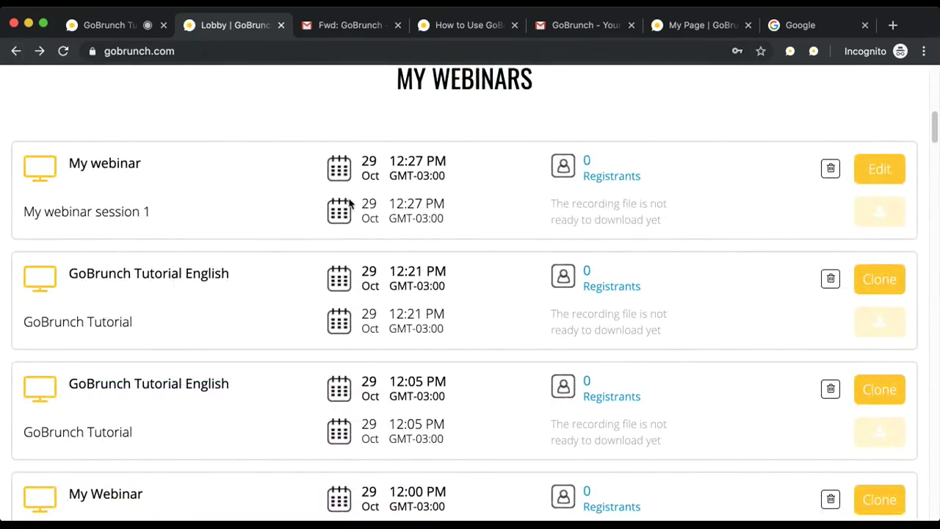
scroll(307, 294, down, 2)
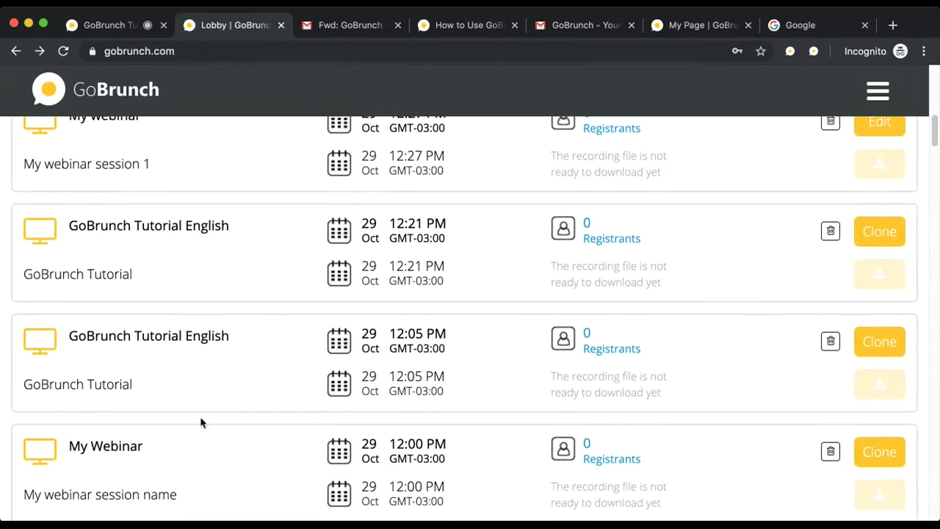
scroll(155, 447, down, 2)
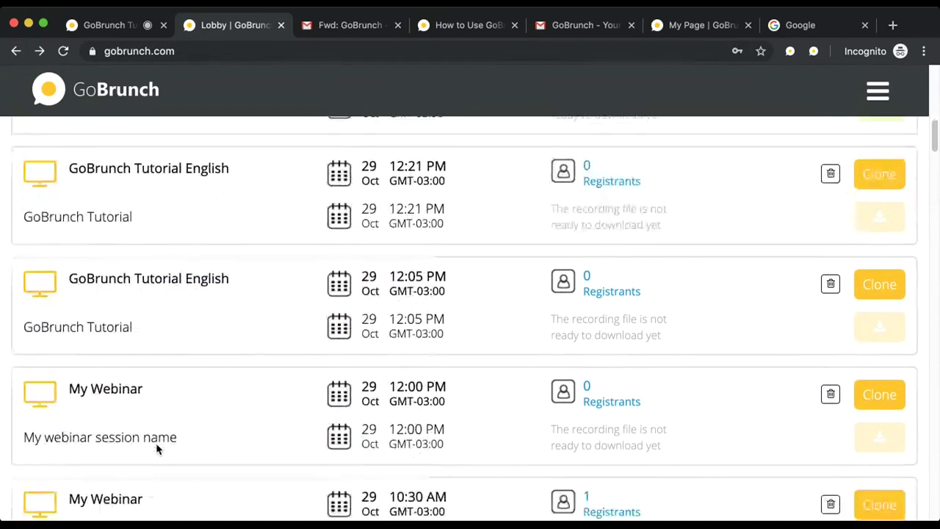
click(125, 401)
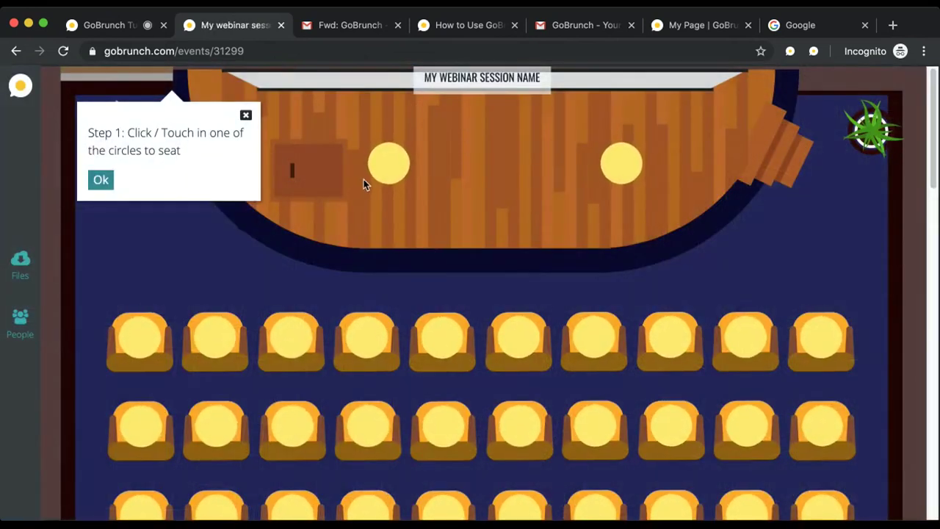
click(16, 51)
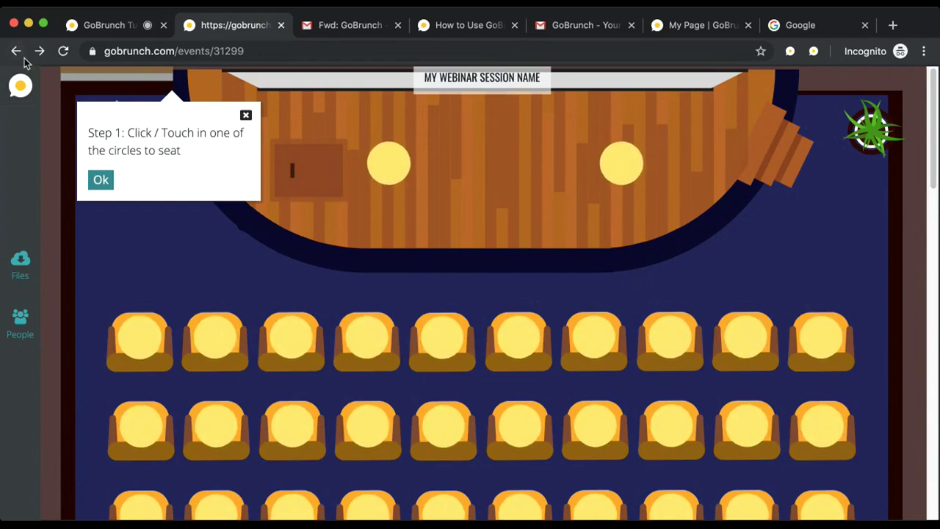
Step: Enter the 10:30 AM My Webinar Session room instead
click(22, 86)
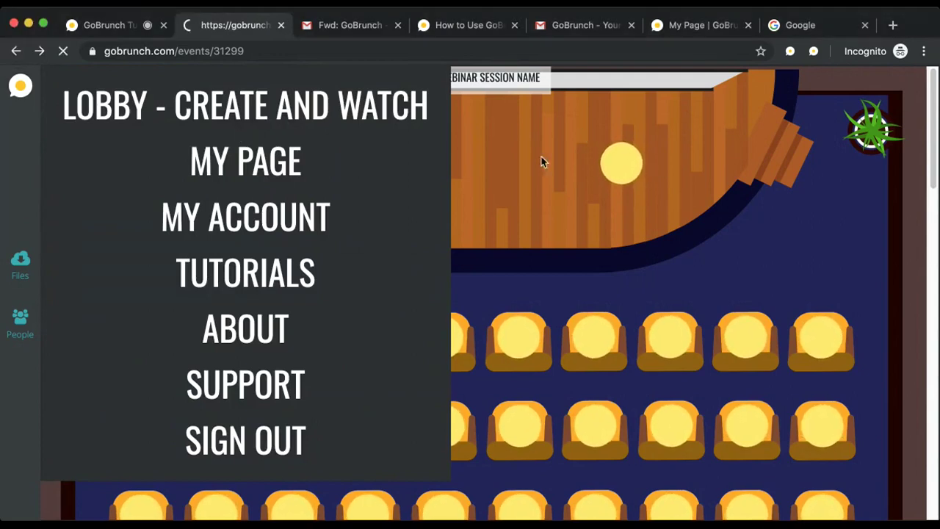
scroll(450, 226, down, 12)
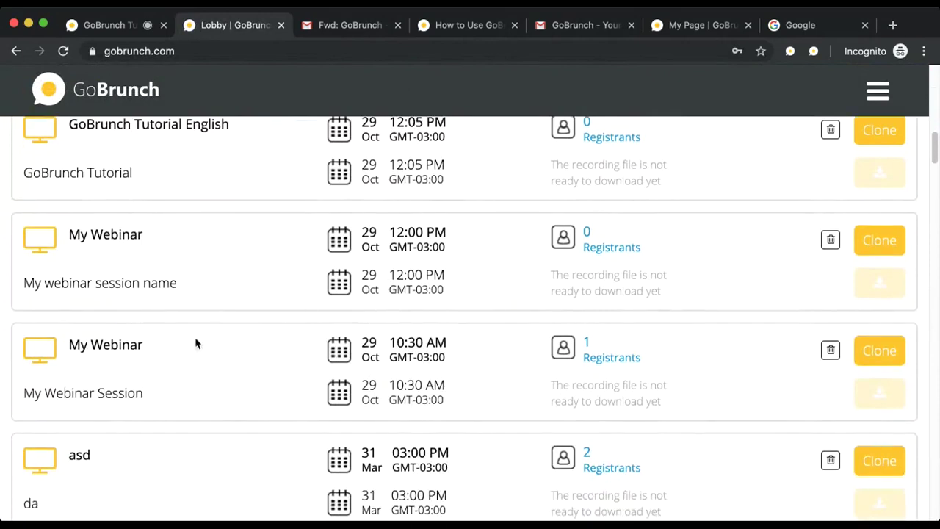
click(137, 350)
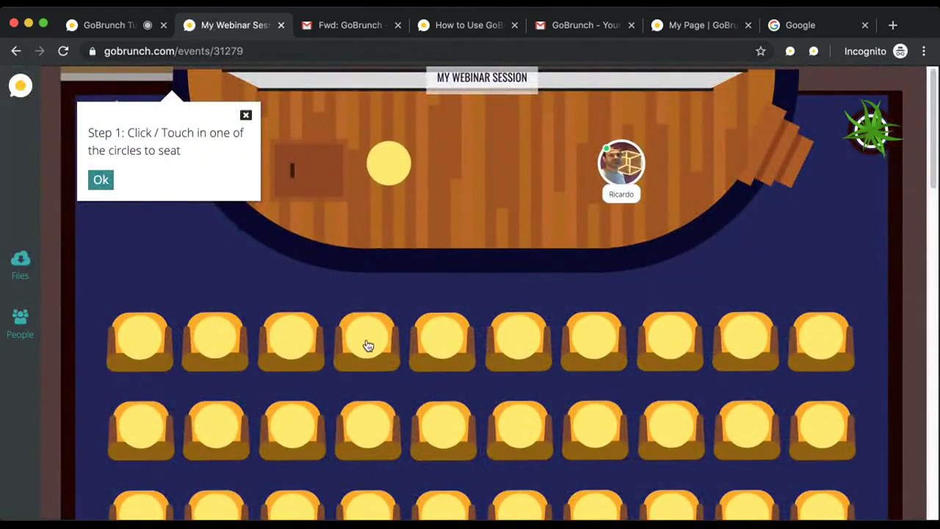
Step: Move your avatar from a first-row seat onto the empty yellow stage spot beside the presenter
click(368, 349)
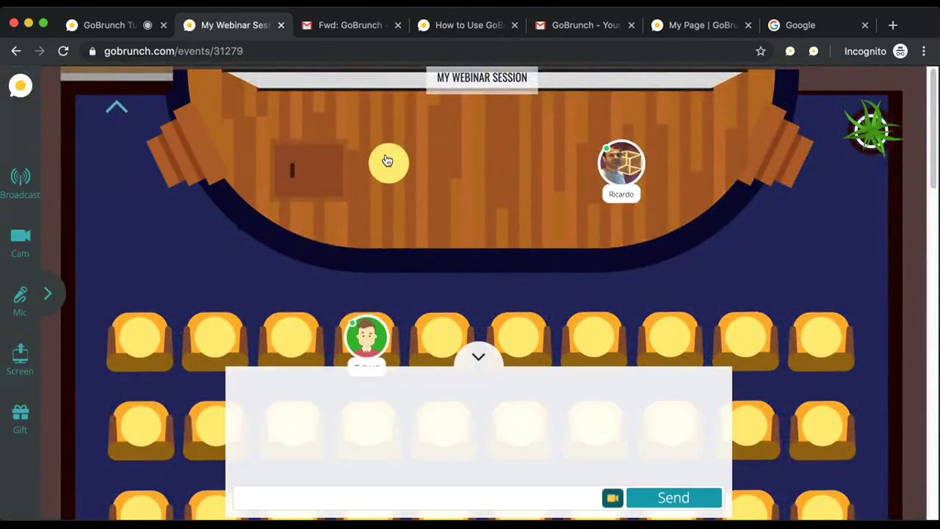
click(388, 162)
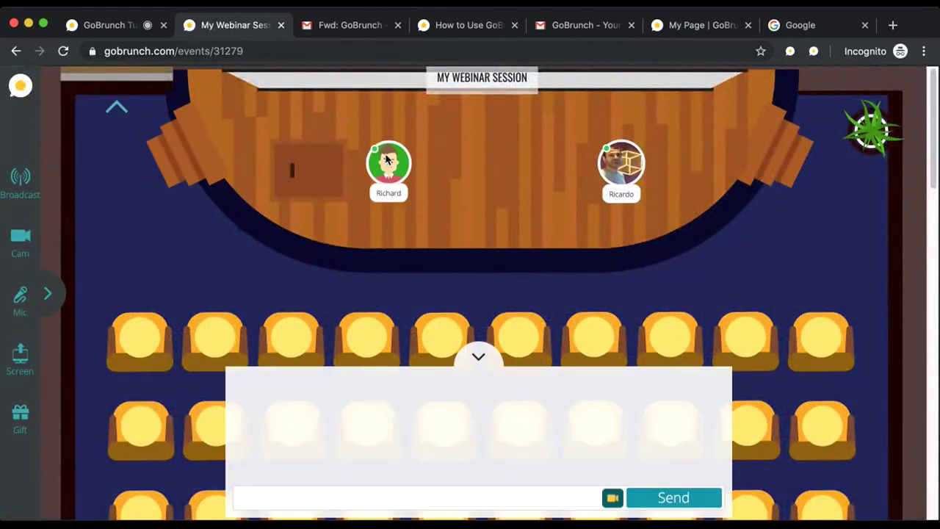
click(295, 342)
click(228, 343)
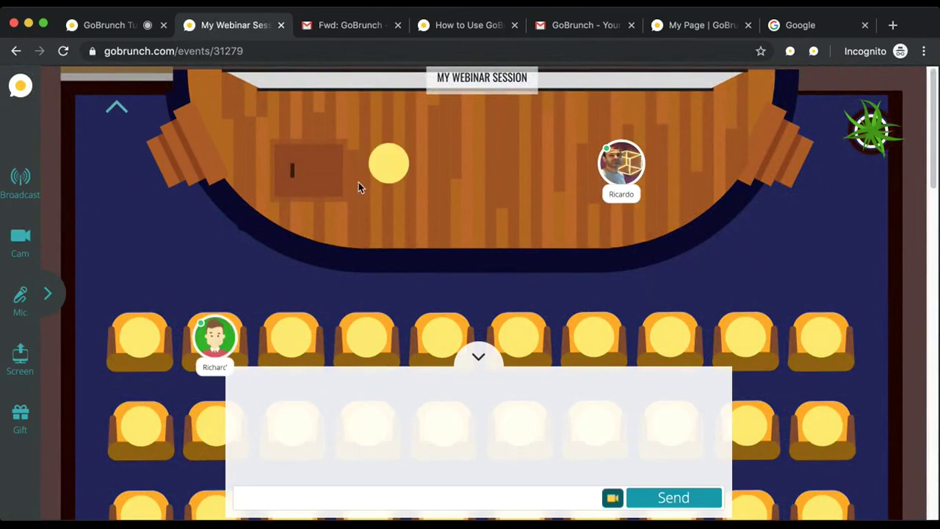
click(387, 163)
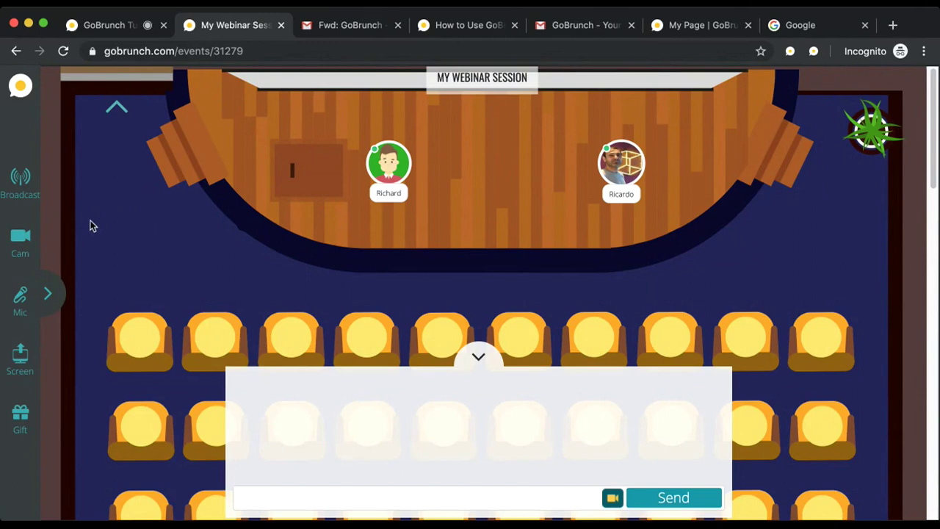
Step: Start the stage broadcast, check the available microphones, turn the webcam off and mute the audio
click(22, 180)
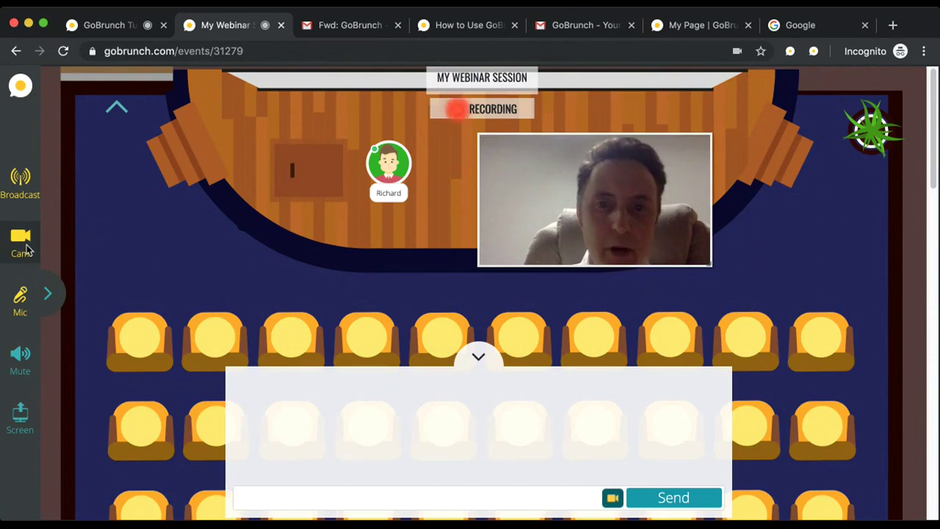
click(19, 300)
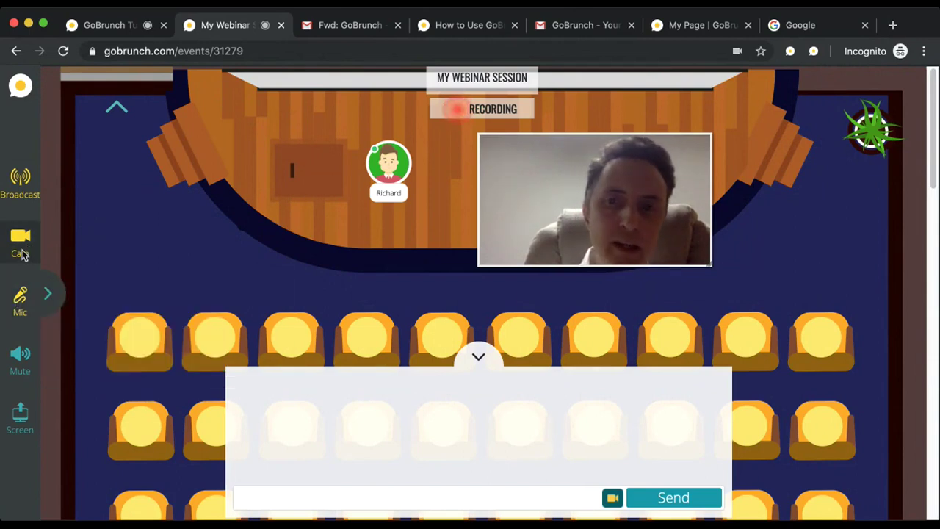
click(20, 243)
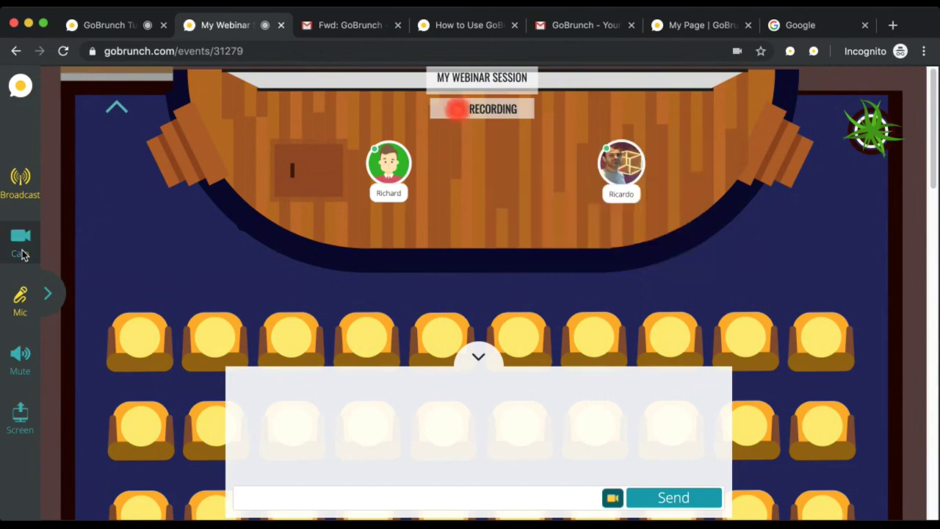
mouse_move(24, 296)
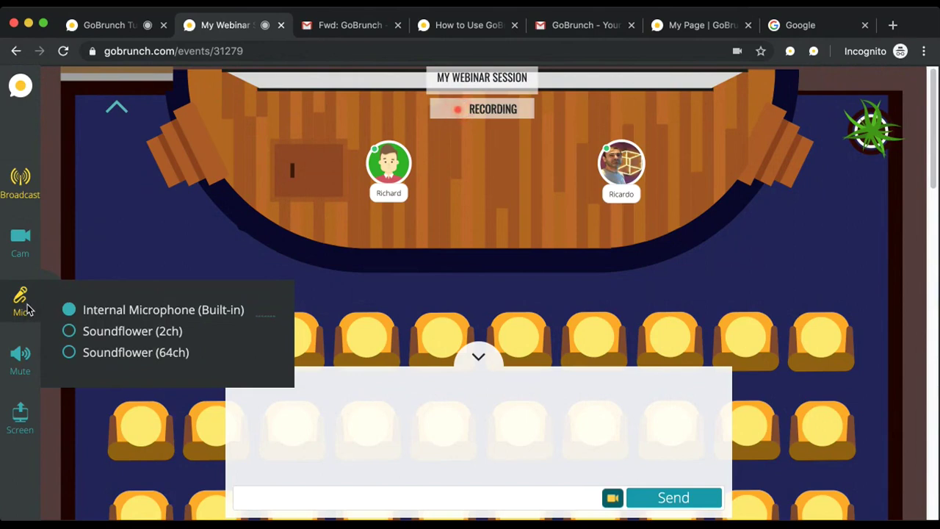
click(24, 365)
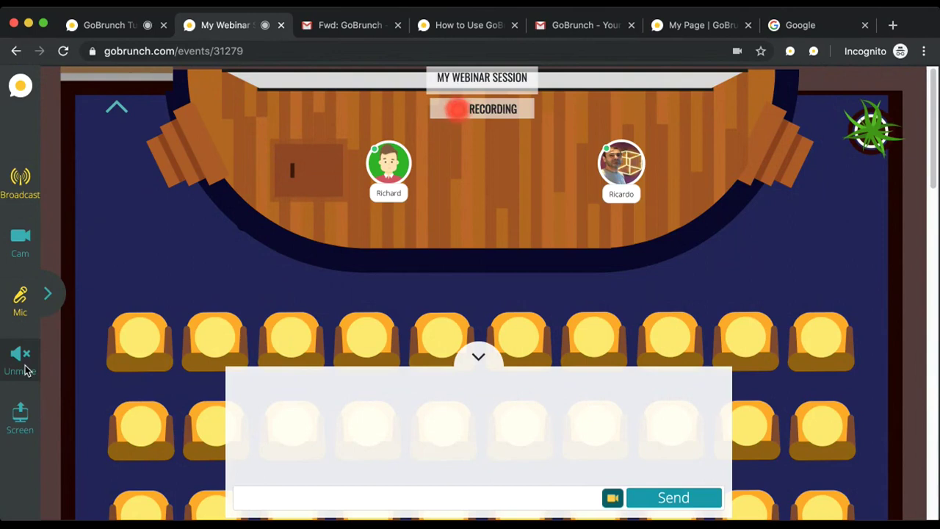
Step: Unmute the audio, share your screen to the stage and enlarge the preview
click(25, 367)
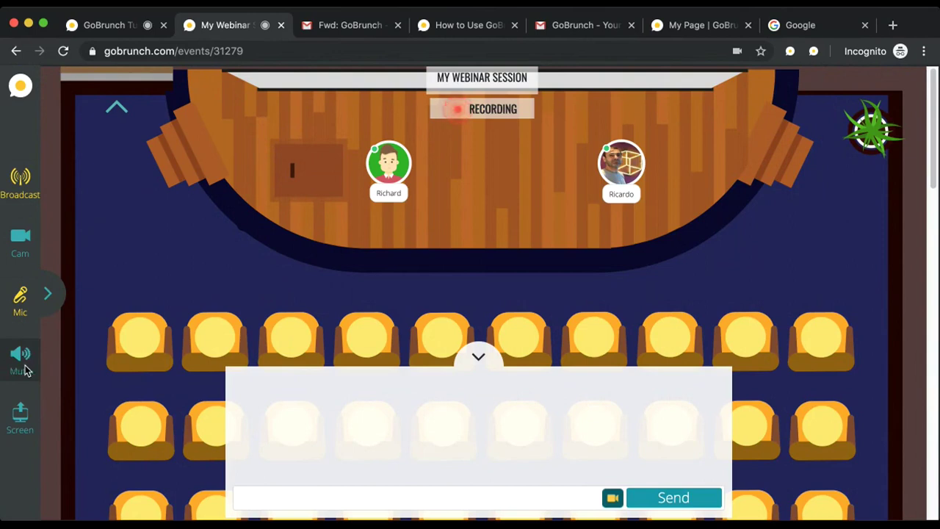
click(22, 426)
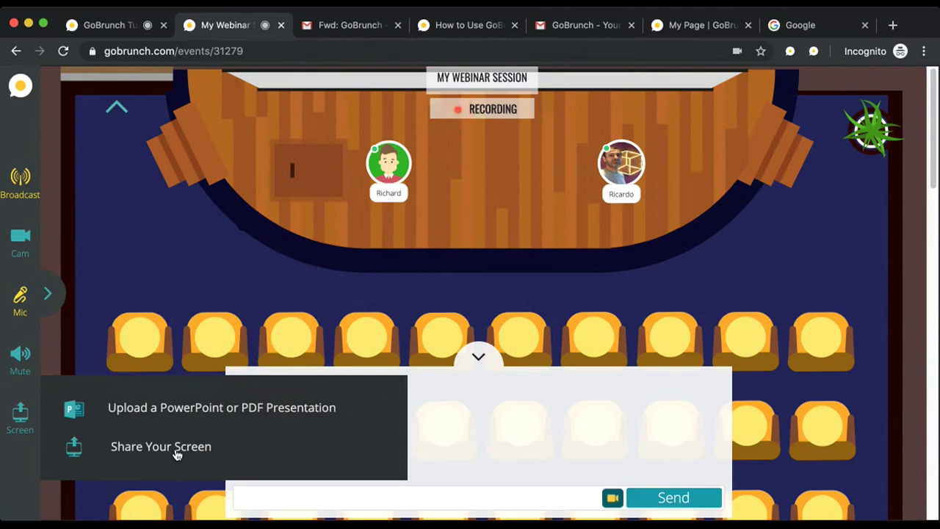
click(176, 456)
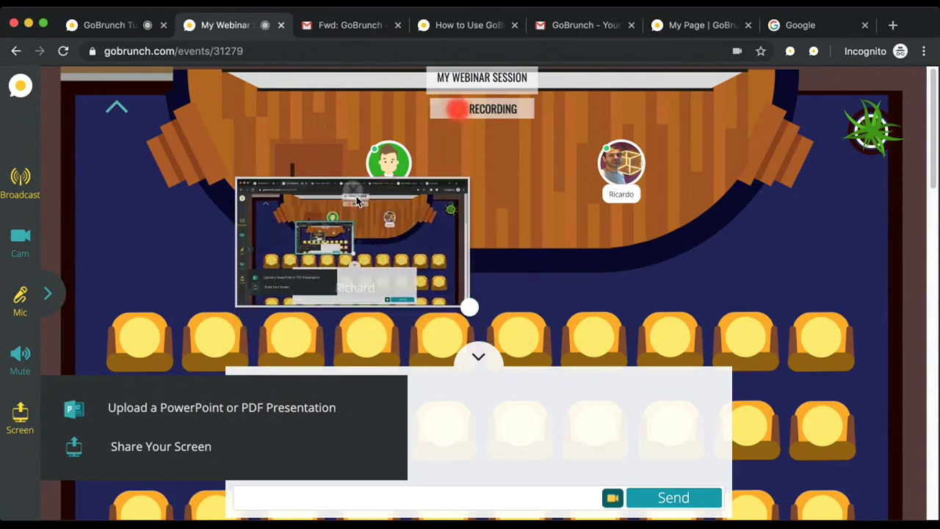
drag(469, 307, 588, 345)
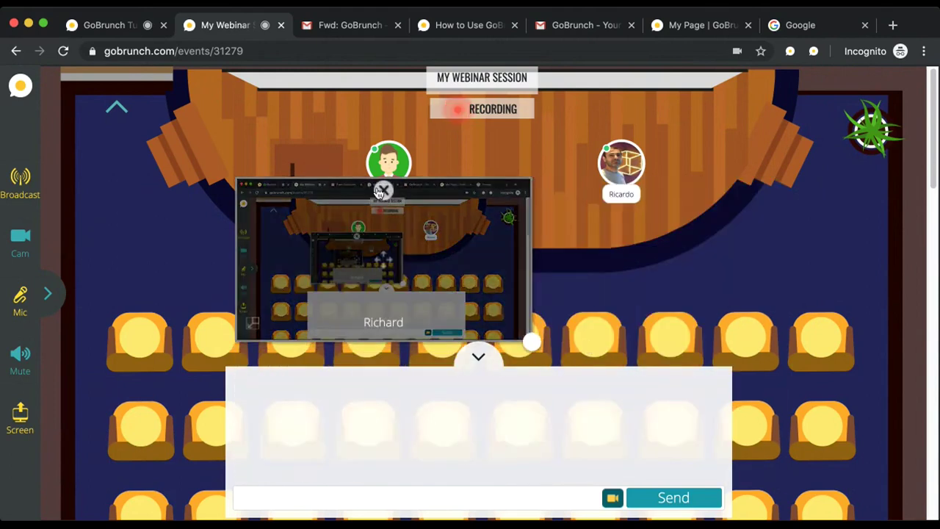
Step: Stop and restart the screen share so the spreadsheet and chart show on stage
click(379, 194)
click(33, 416)
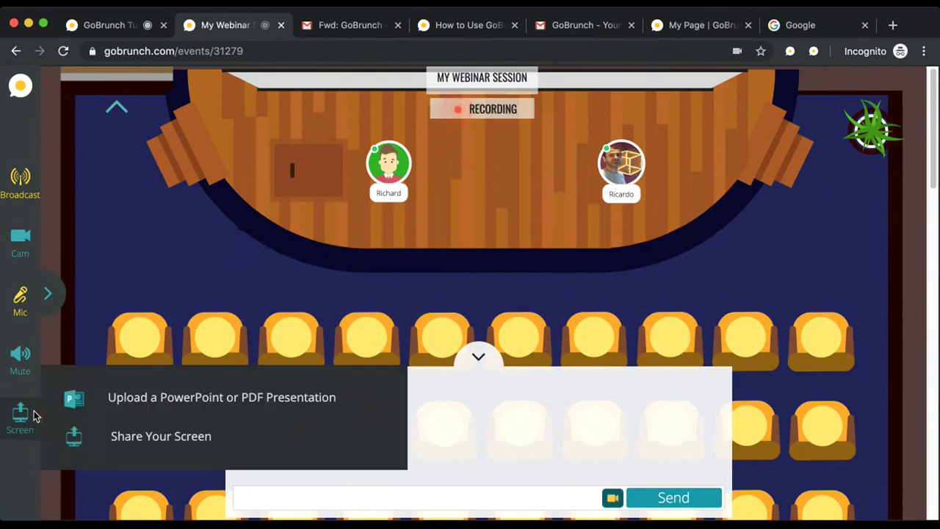
click(188, 428)
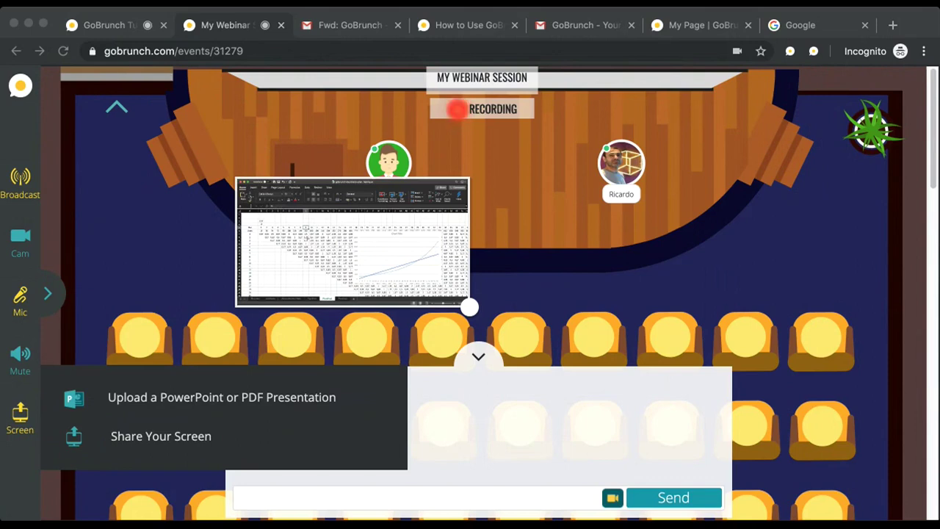
mouse_move(350, 189)
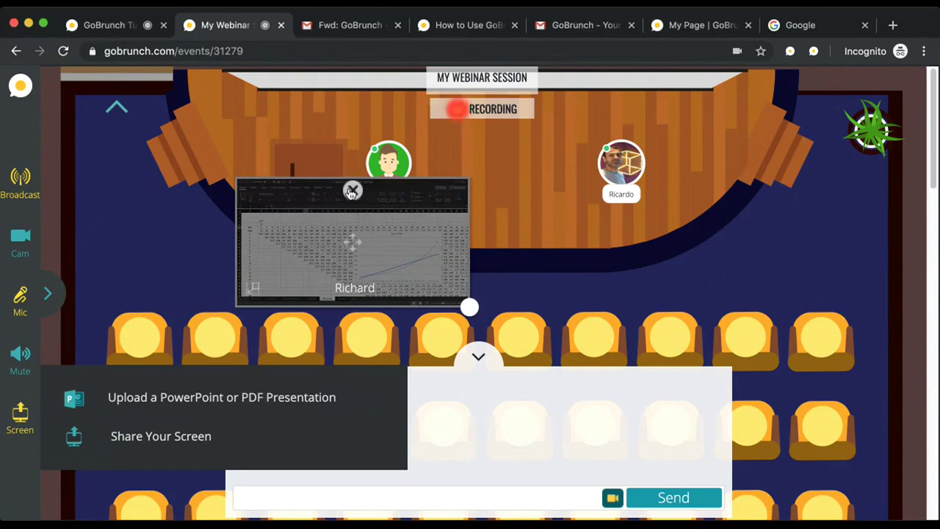
Step: Replace the screen share with gobrunch_useful_tips.pdf, moved up-left and enlarged on stage
click(352, 191)
click(15, 420)
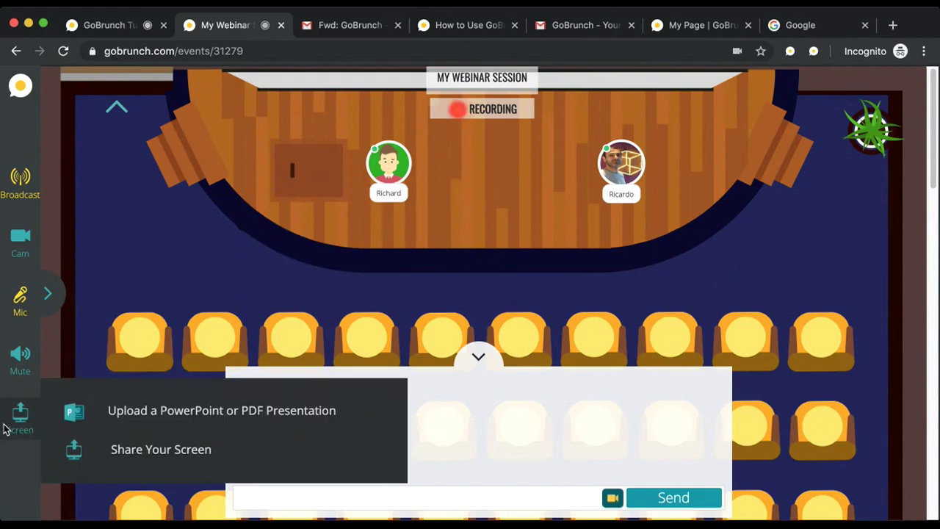
click(153, 415)
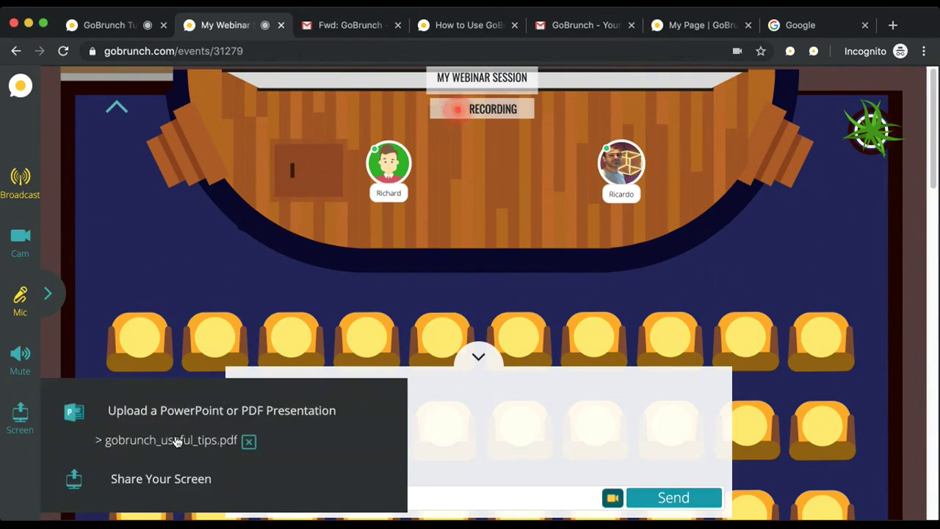
click(176, 439)
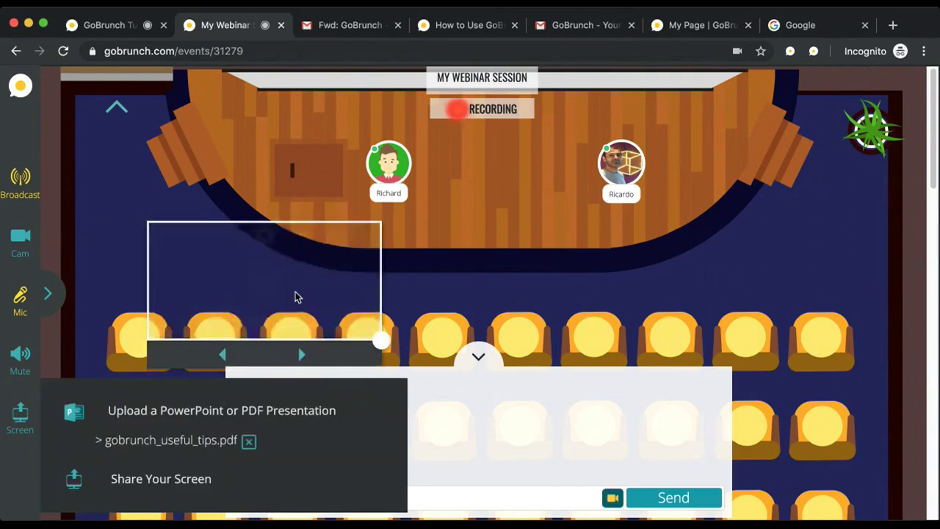
drag(259, 283, 230, 189)
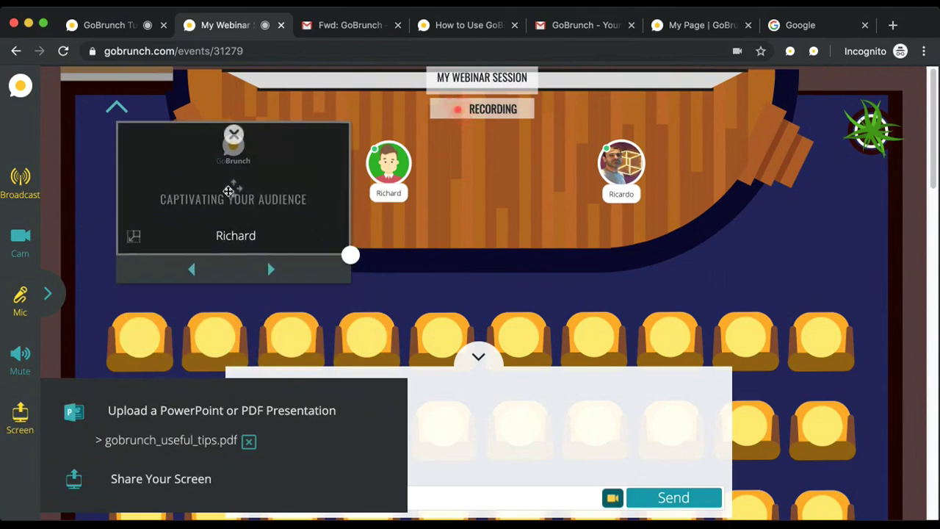
drag(350, 255, 451, 312)
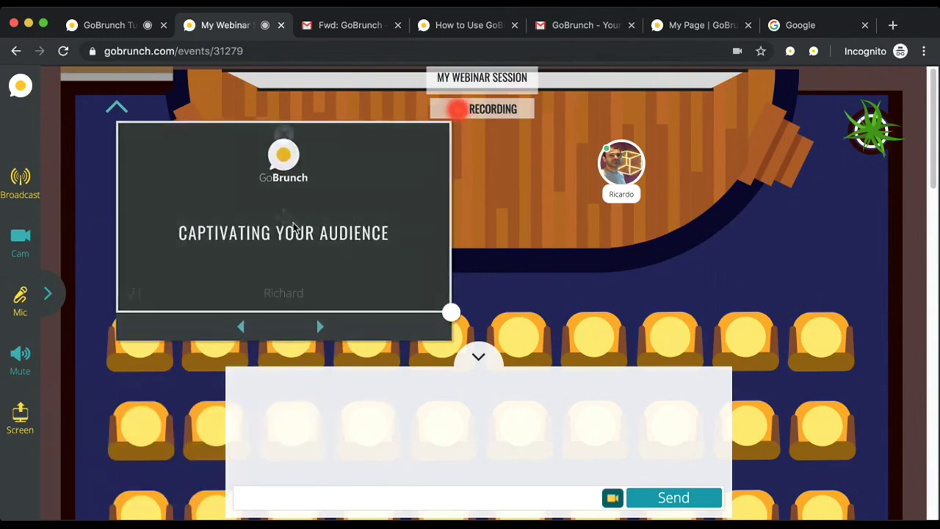
mouse_move(268, 271)
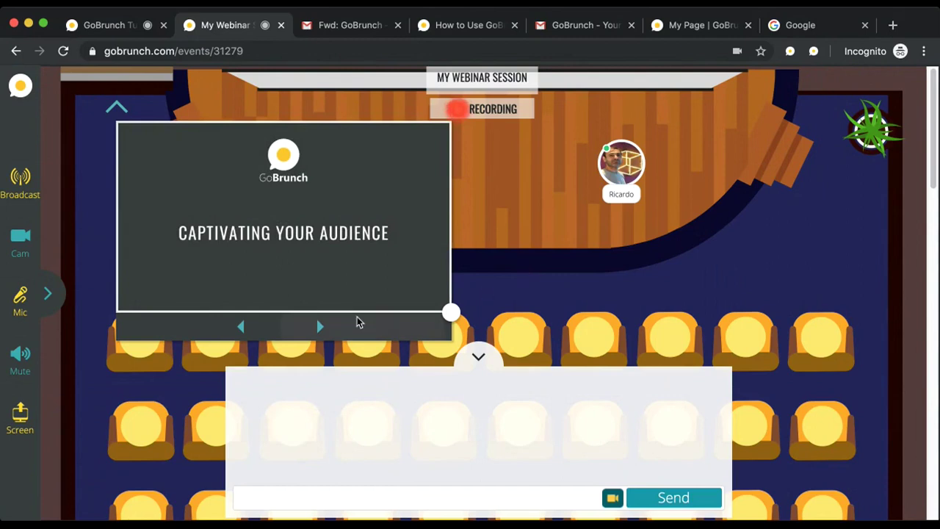
Step: Advance to the '2. Prepare Questions' slide, then shrink the viewer and move it up-left
click(337, 332)
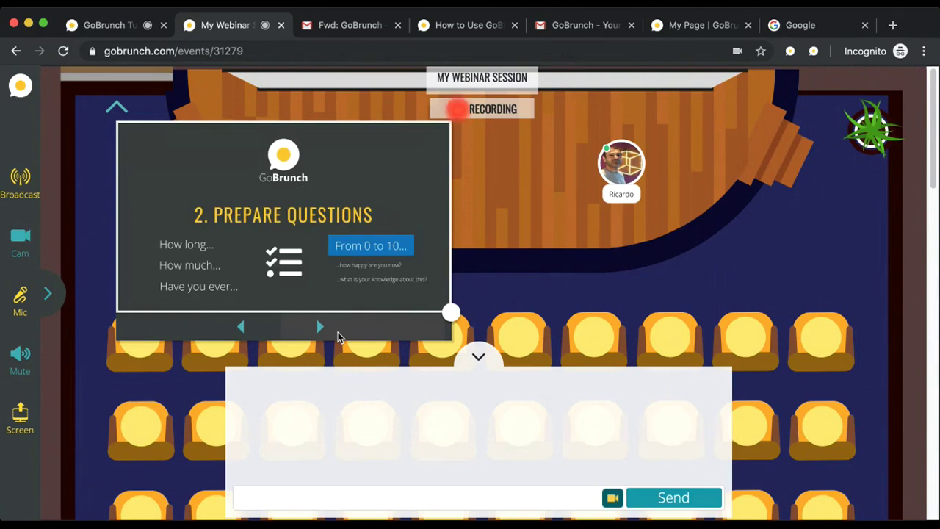
drag(448, 310, 387, 268)
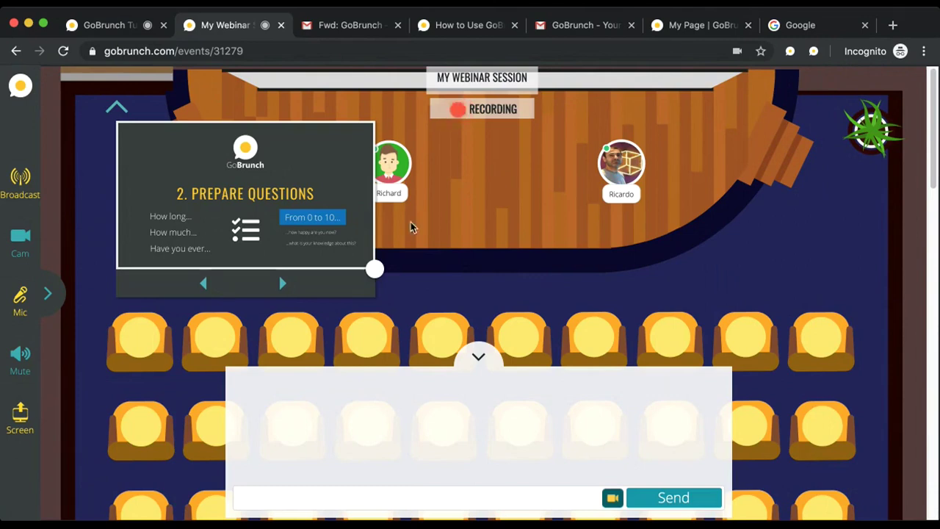
drag(308, 210, 279, 199)
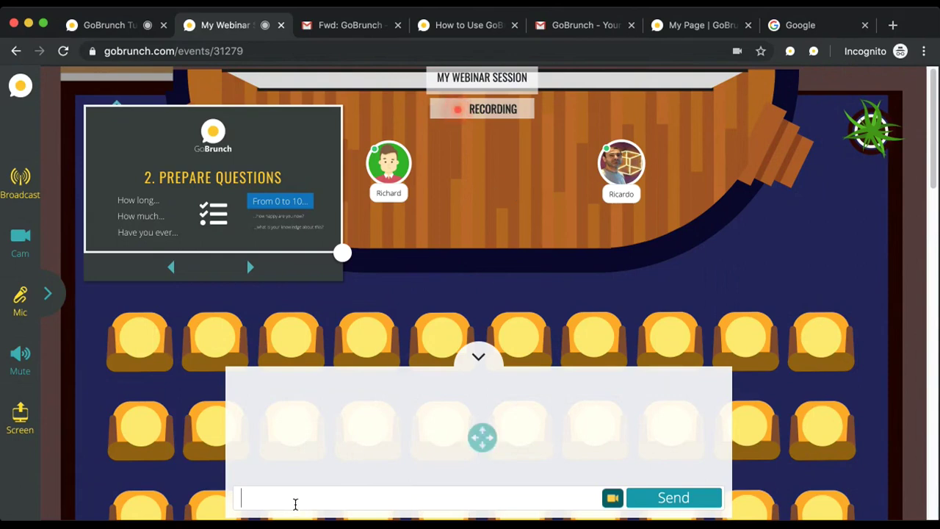
Step: Send 'hi Ricardo' in the room chat and display the @ chat-command list
text(hi Ricardo)
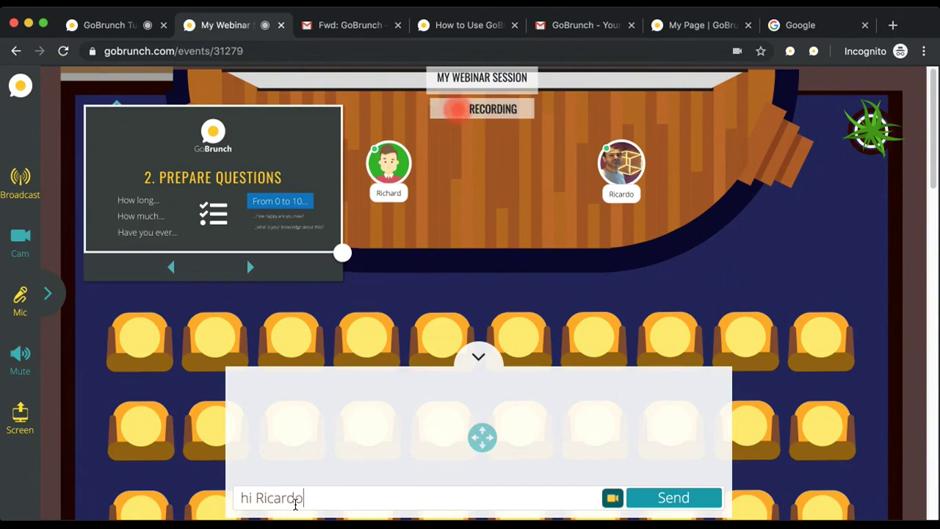
key(Return)
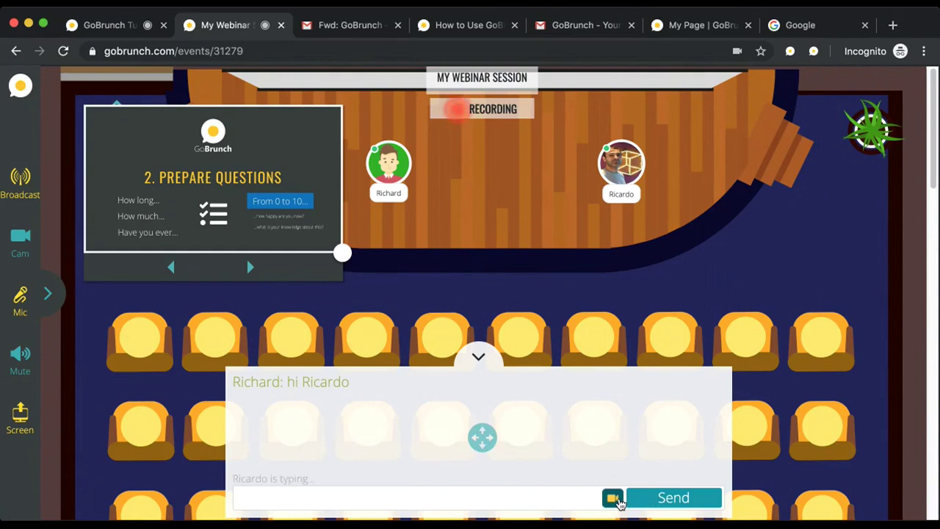
click(614, 498)
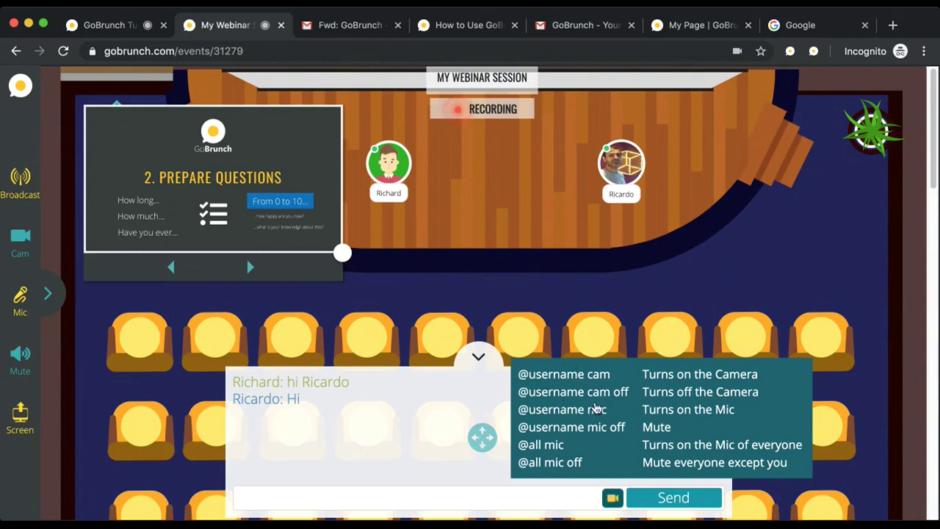
click(283, 493)
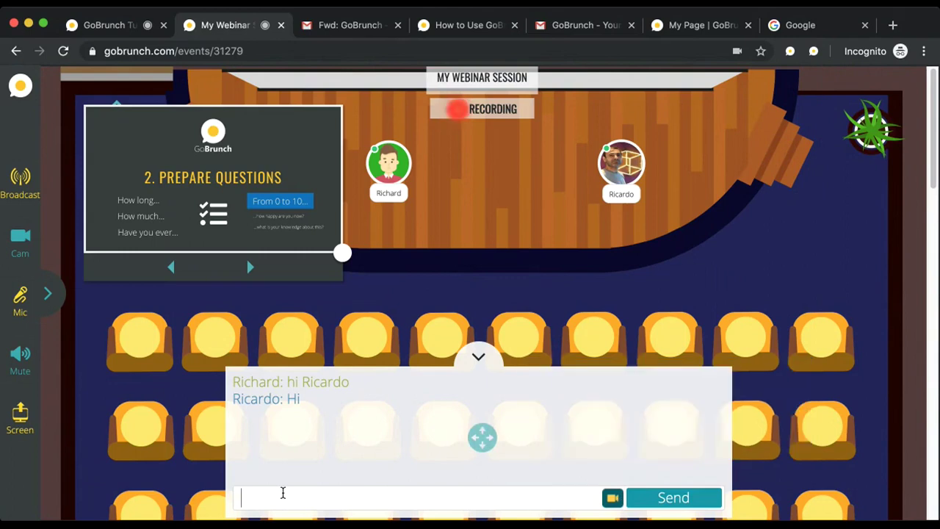
text(@)
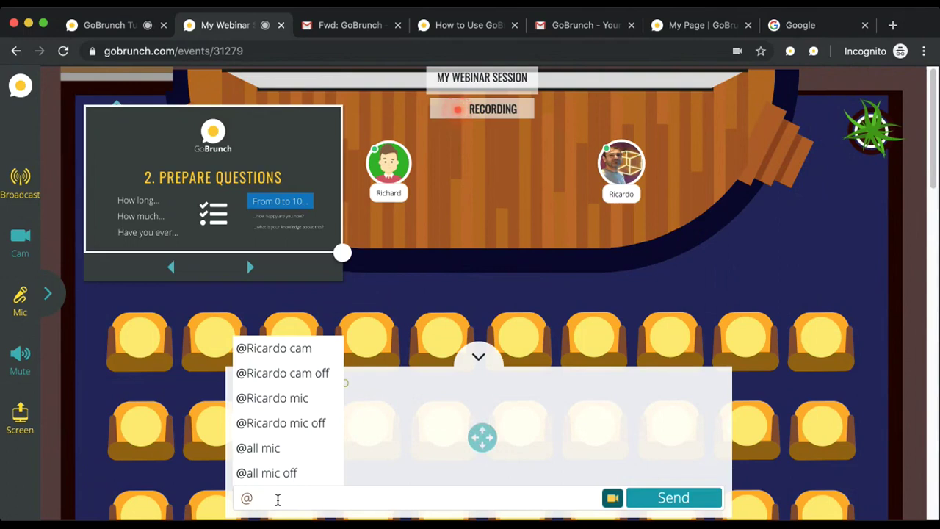
text(r)
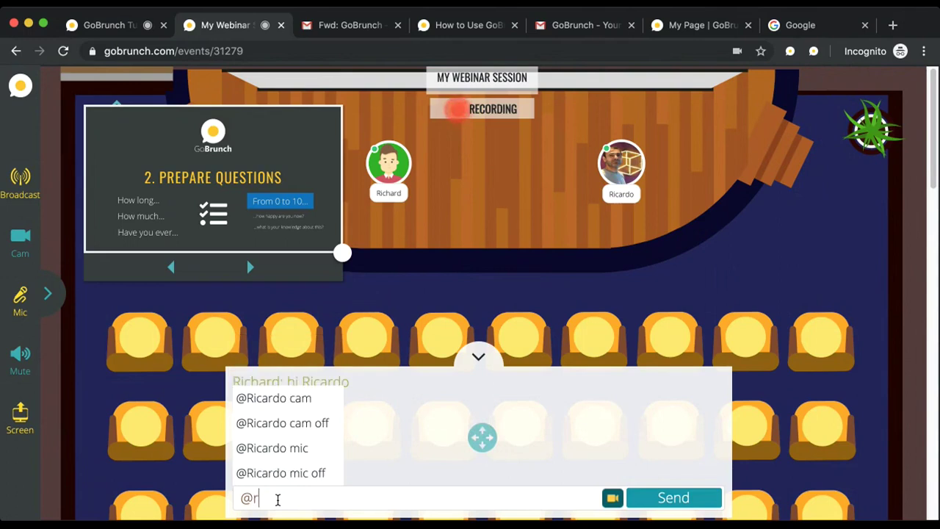
text(ic)
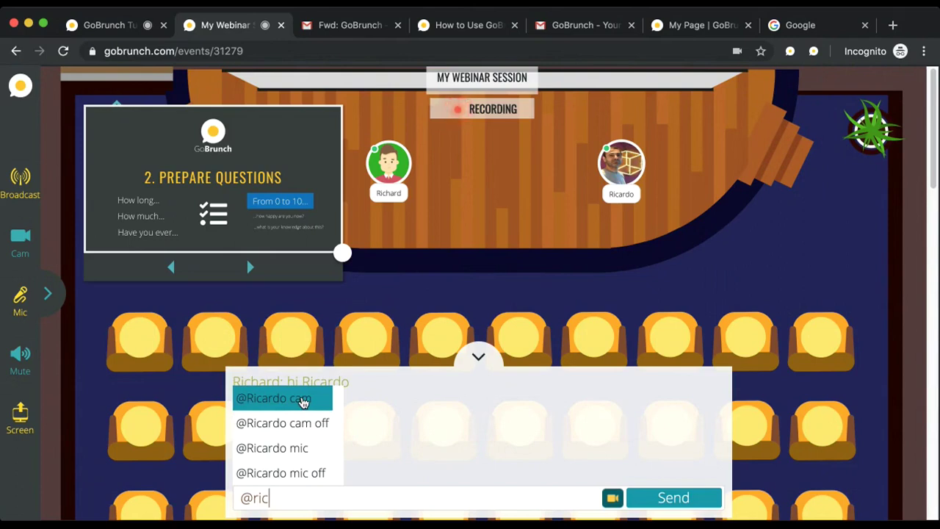
click(293, 447)
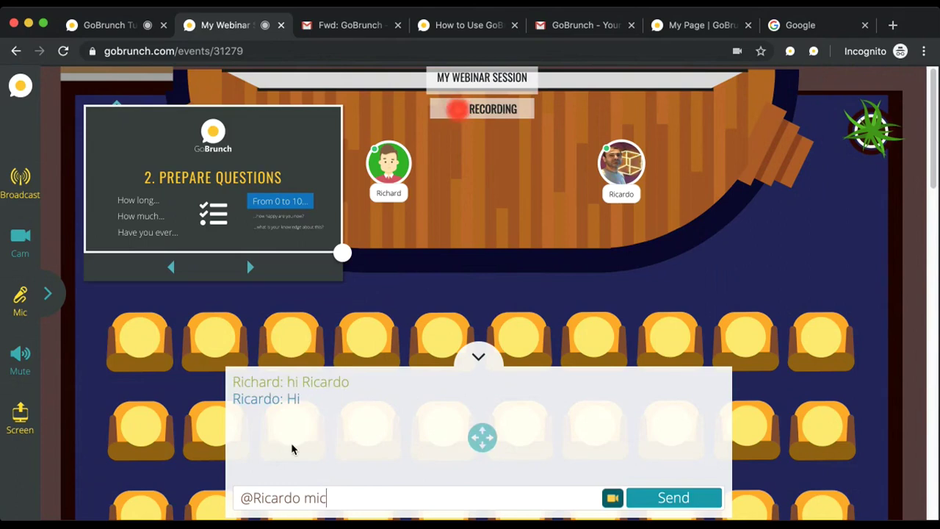
key(Return)
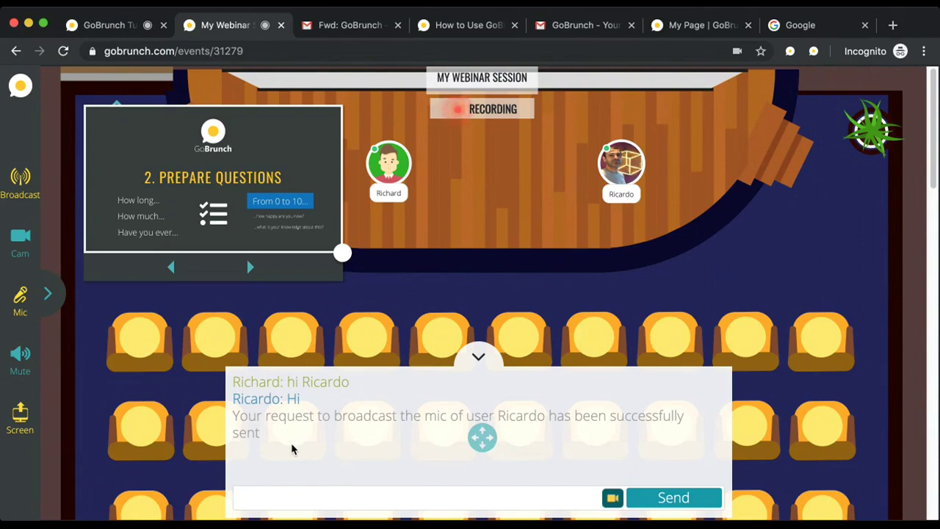
text(@)
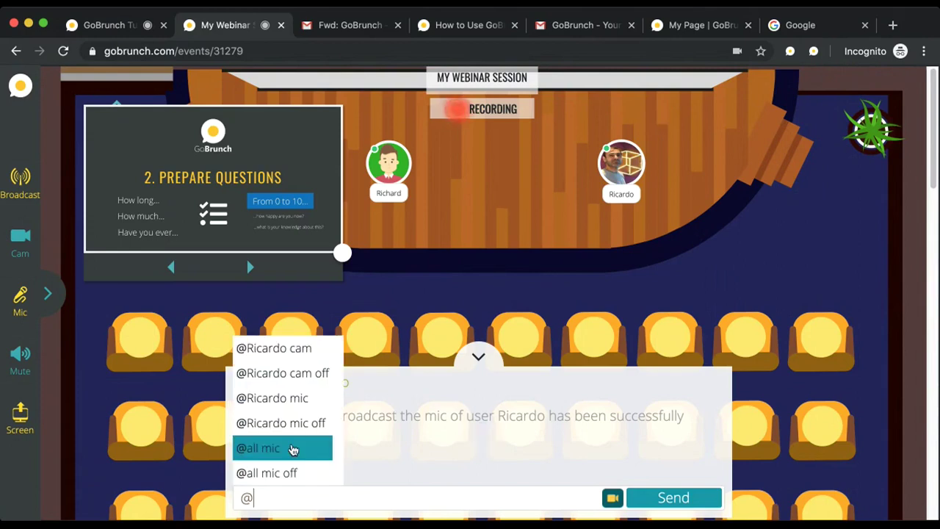
key(Up)
key(Up)
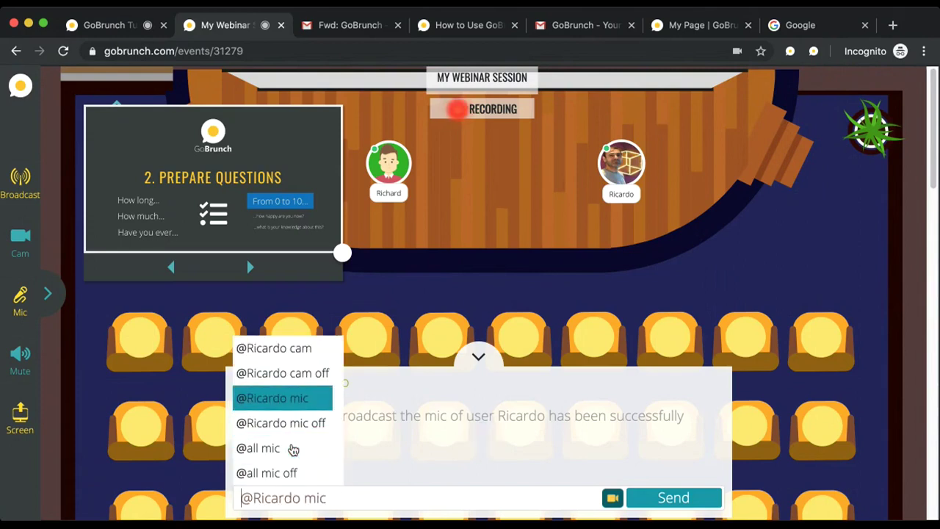
key(Up)
key(Up)
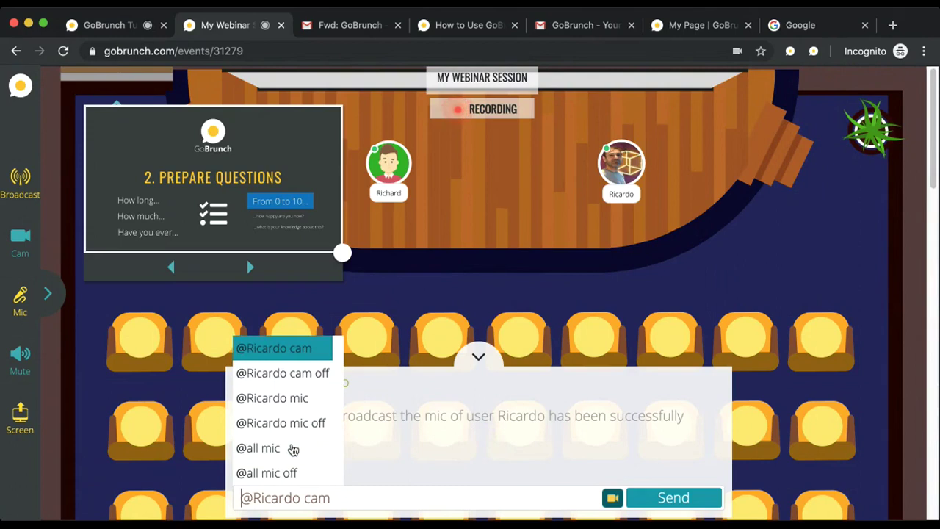
key(Return)
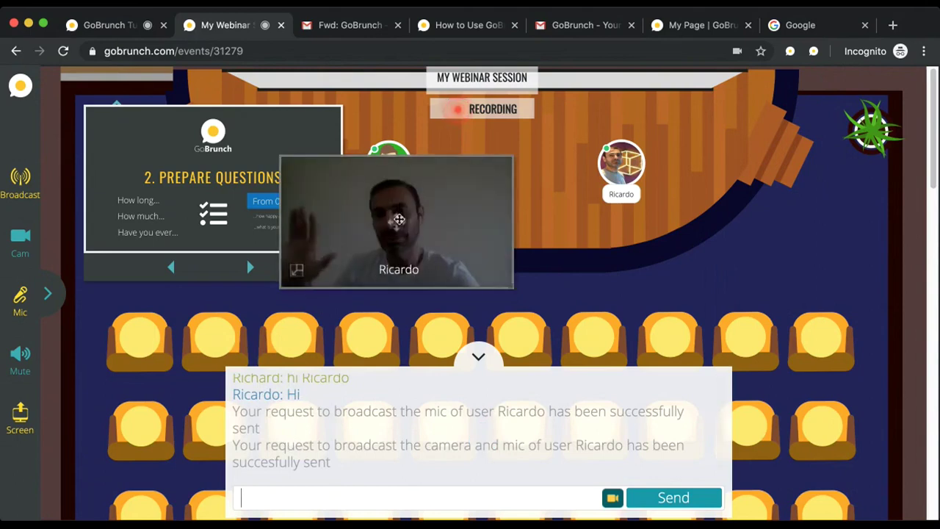
Step: Rearrange the stage: attendee video to centre, website view right, your camera on, another video lower left
drag(396, 218, 488, 228)
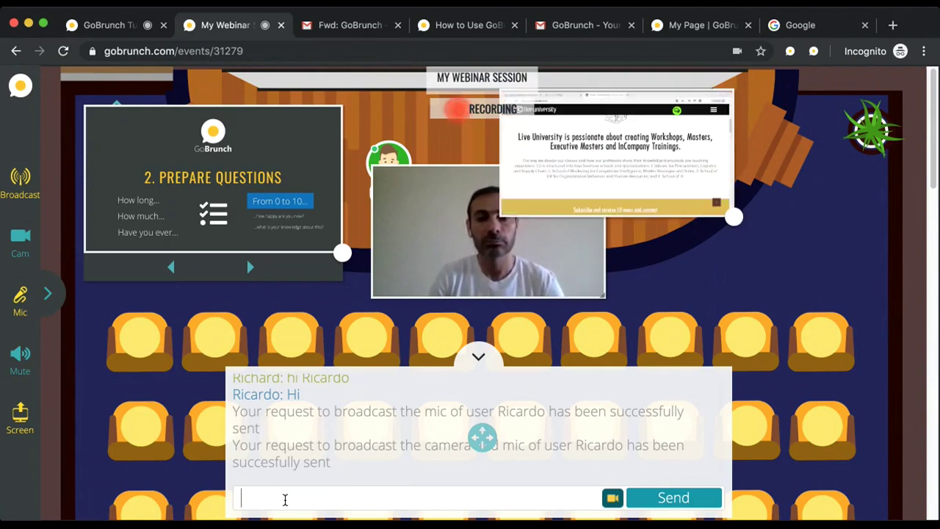
drag(620, 148, 711, 201)
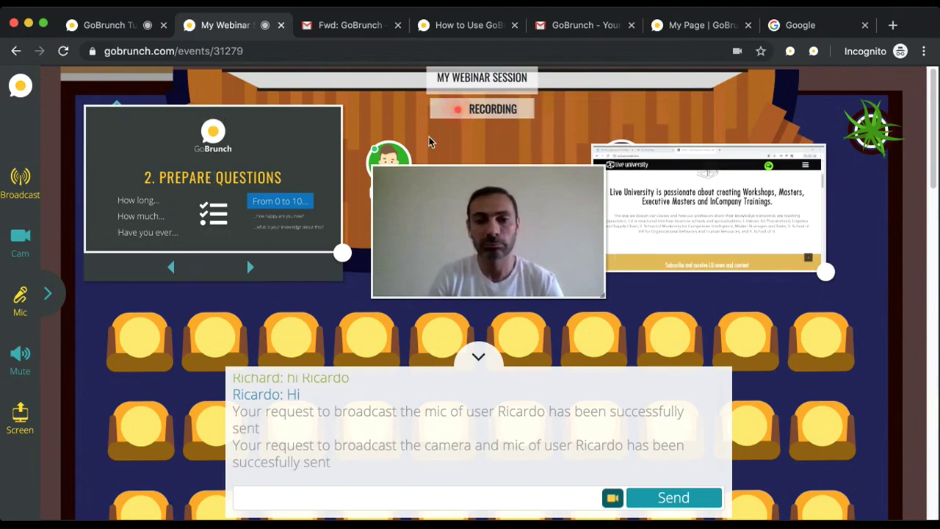
click(20, 241)
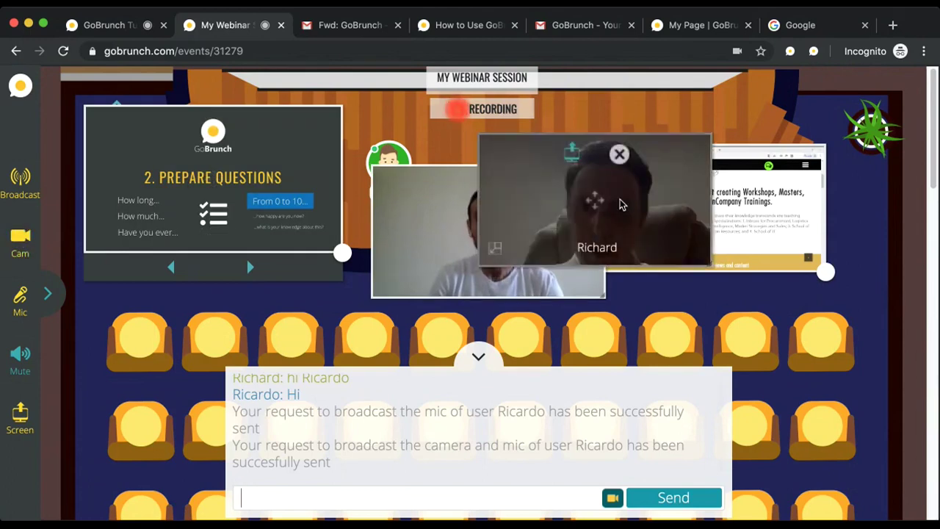
drag(621, 204, 224, 325)
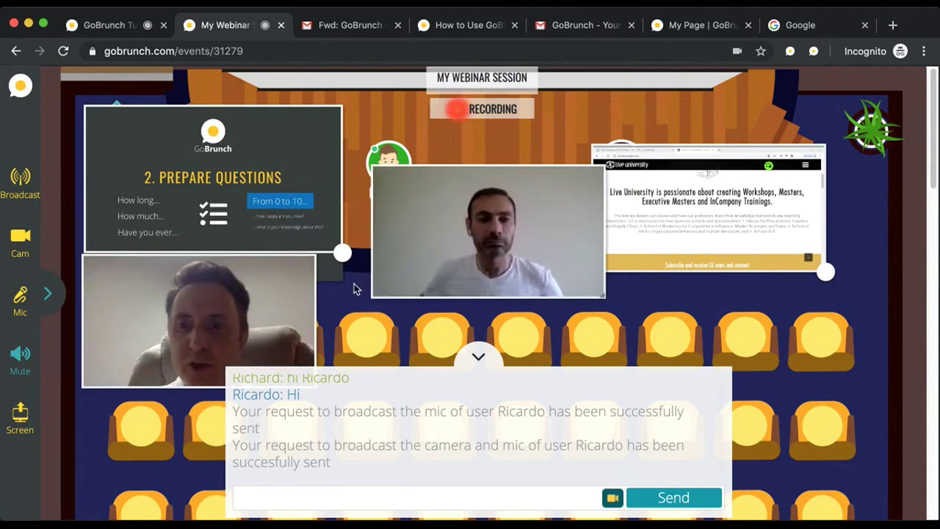
Step: Send the '@<attendee> cam off' chat command and place your camera feed beside the slides
mouse_move(321, 296)
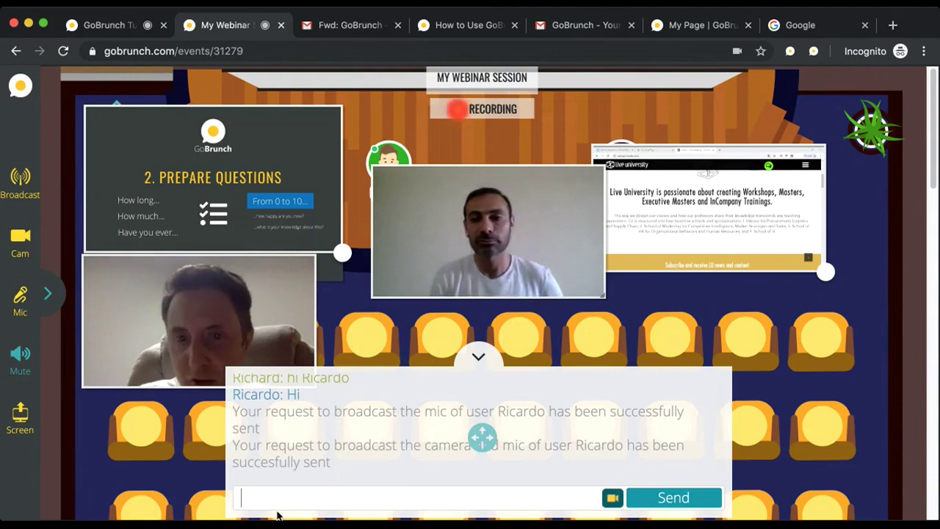
text(@)
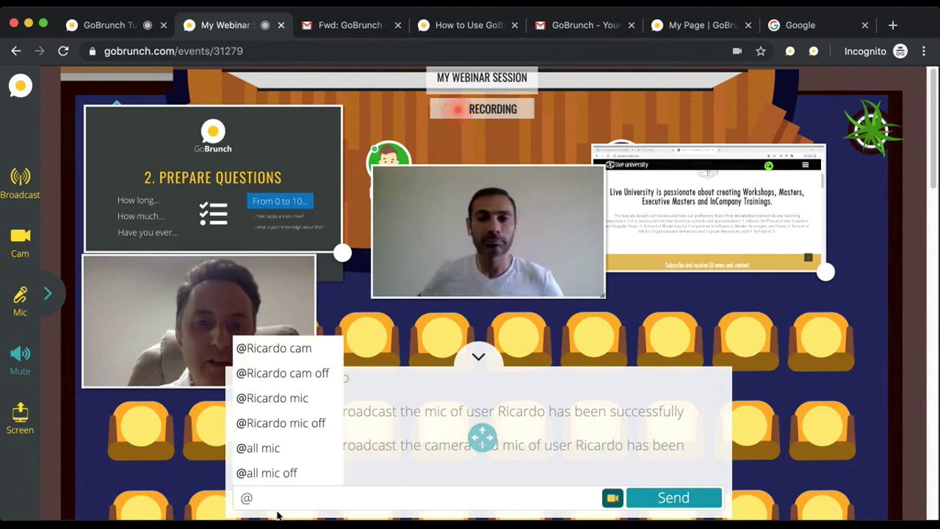
key(Up)
key(Up)
key(Up)
key(Up)
key(Up)
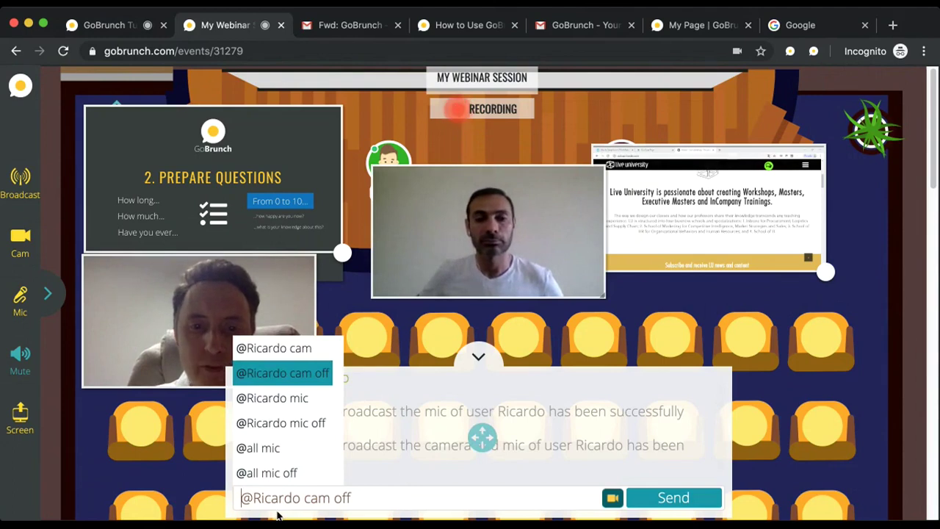
key(Return)
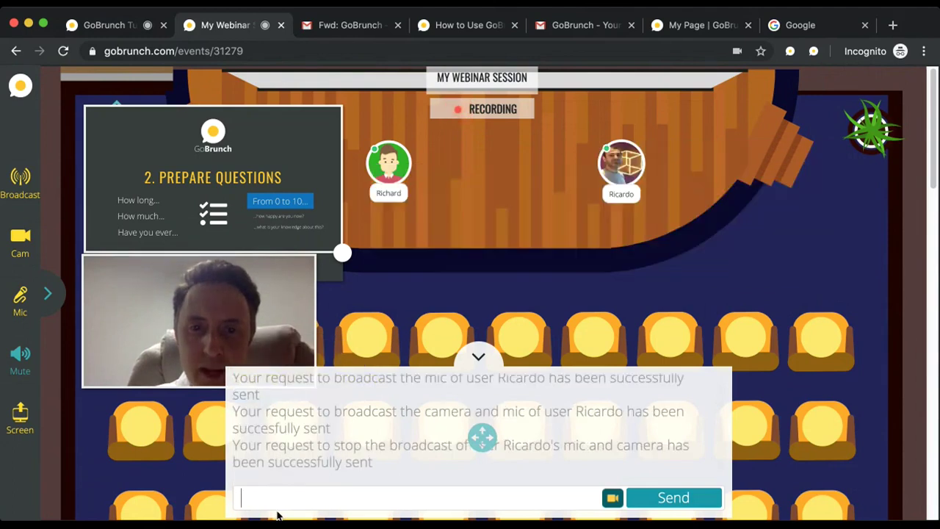
drag(224, 332, 541, 197)
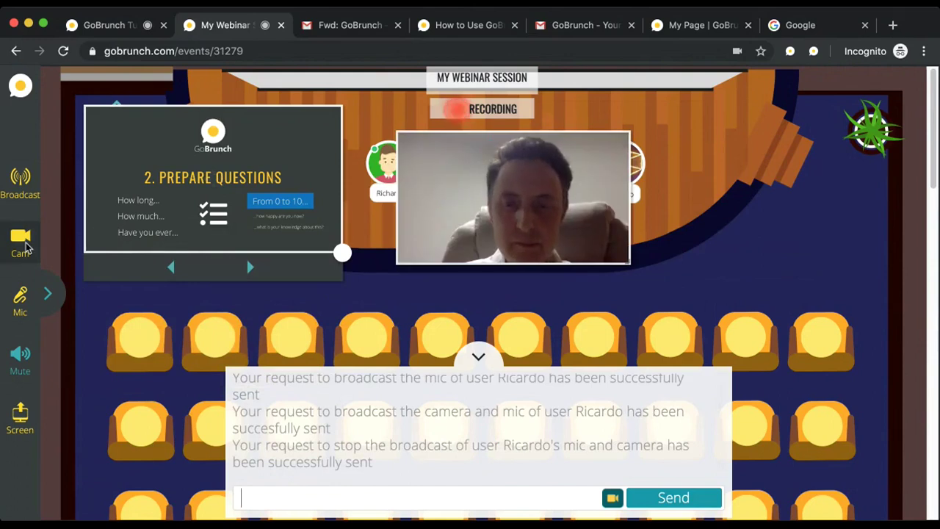
click(21, 242)
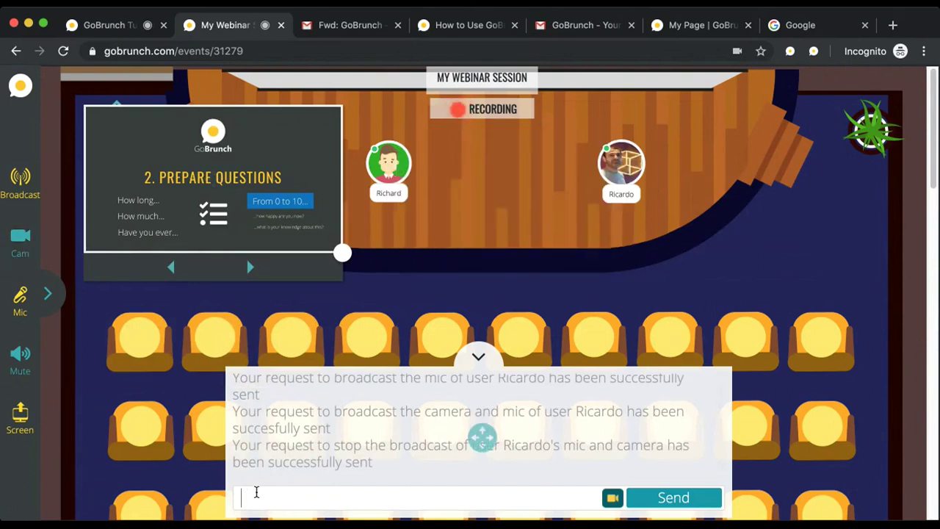
text(@all)
key(Up)
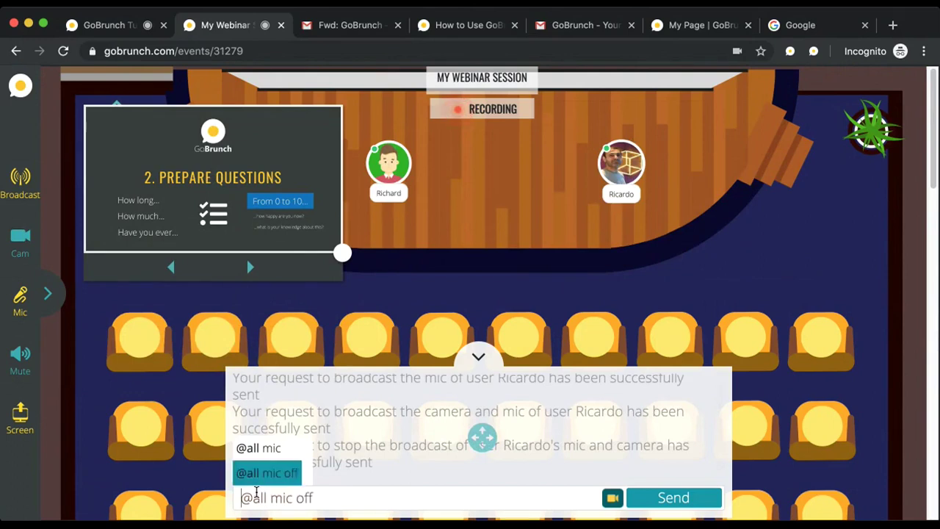
key(Up)
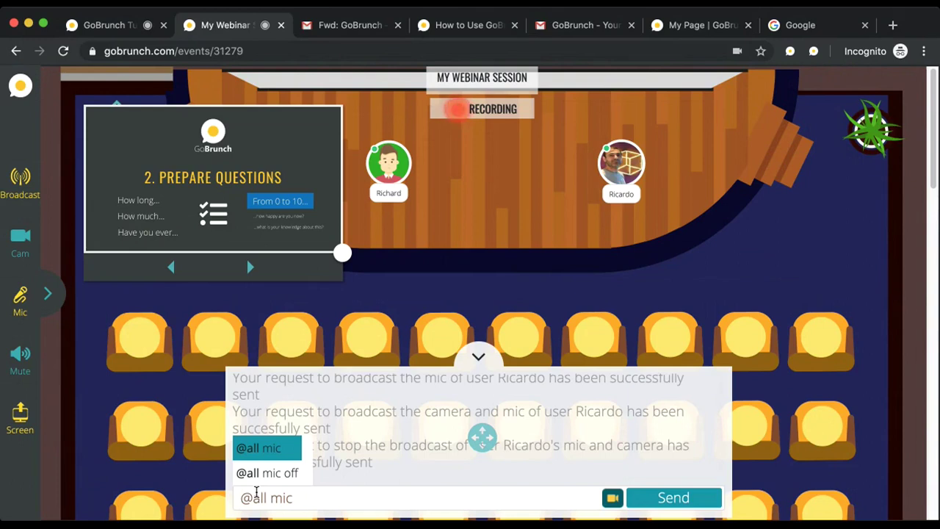
key(Return)
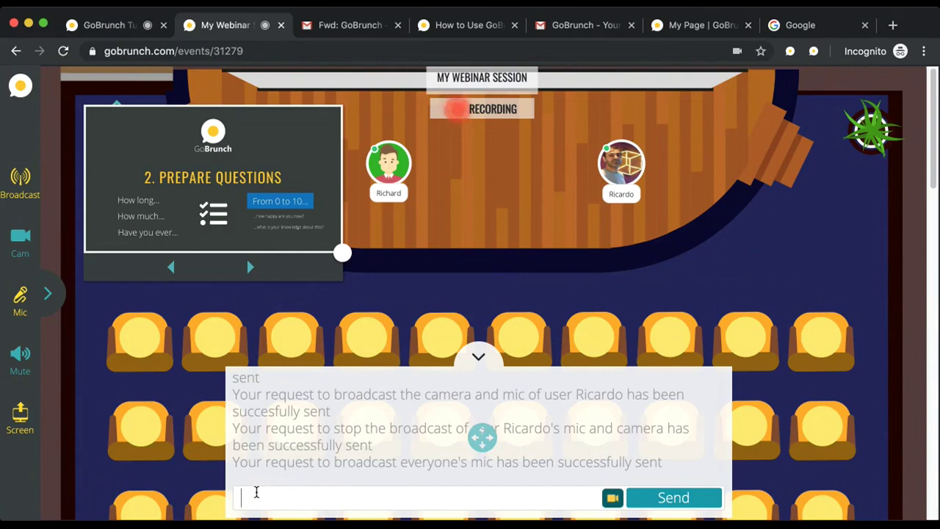
click(257, 492)
text(@al)
key(Up)
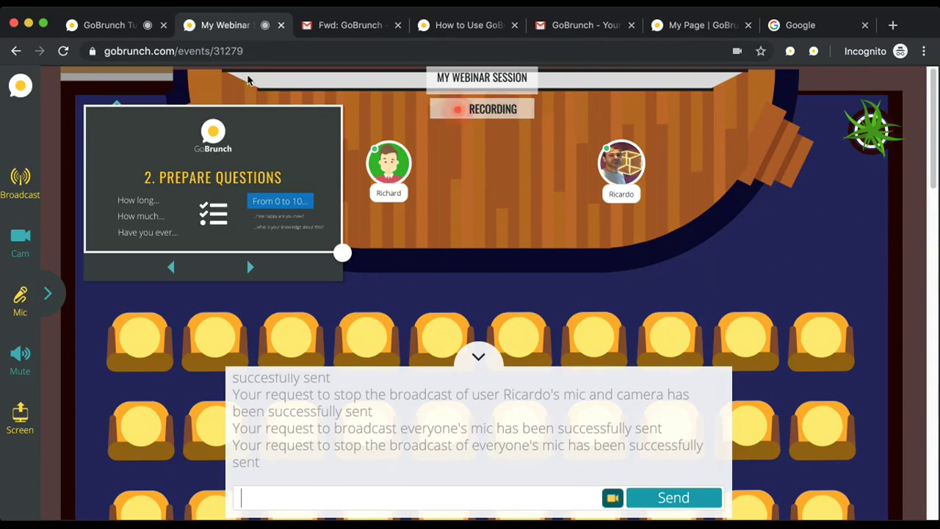
Step: Load gobrunch.com in a new tab and scroll down to the My Webinars recording list
click(892, 25)
text(gob)
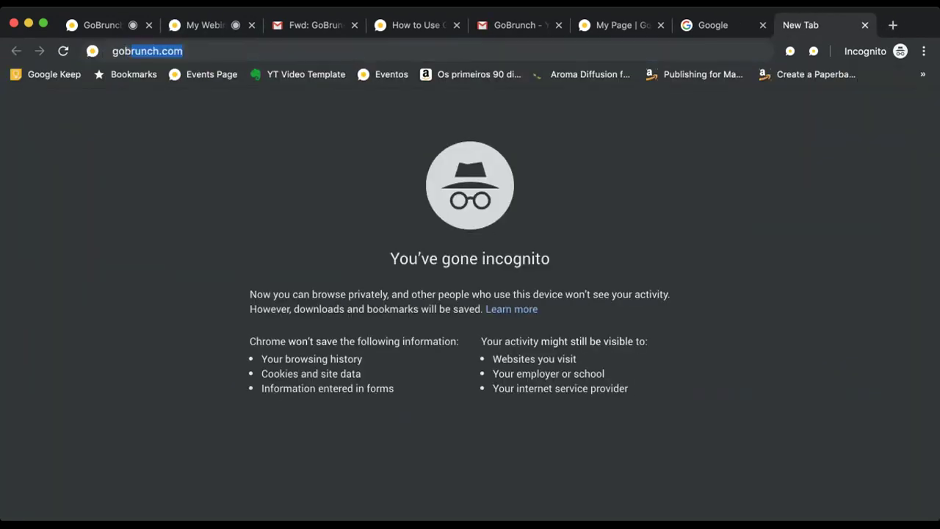
key(Return)
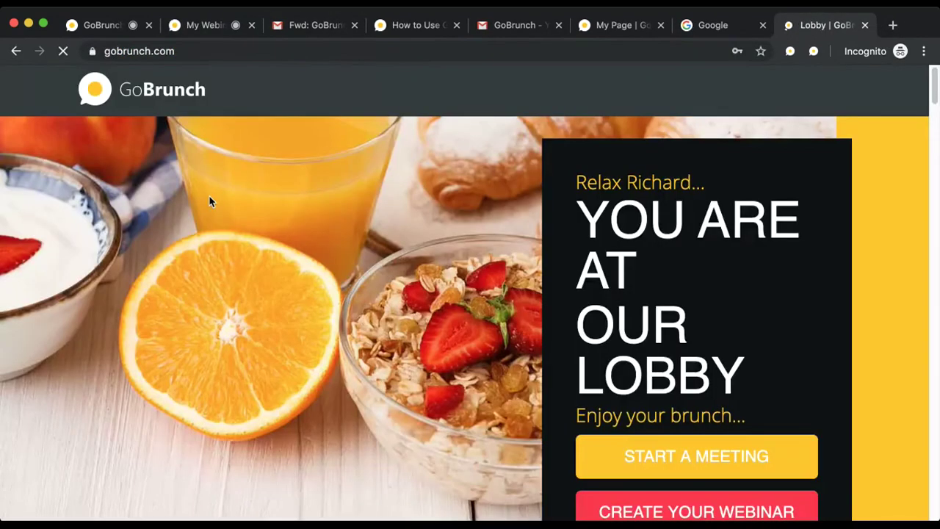
scroll(210, 198, down, 5)
scroll(210, 201, down, 3)
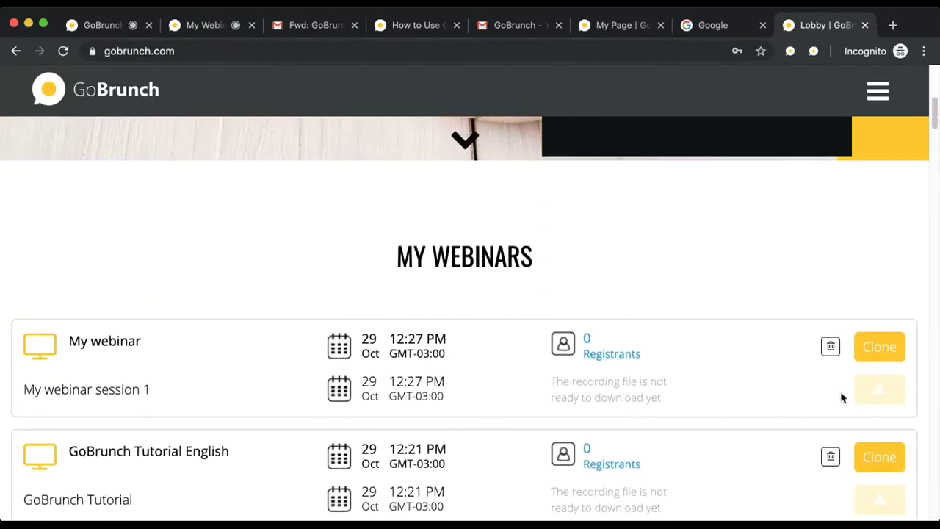
scroll(846, 399, down, 1)
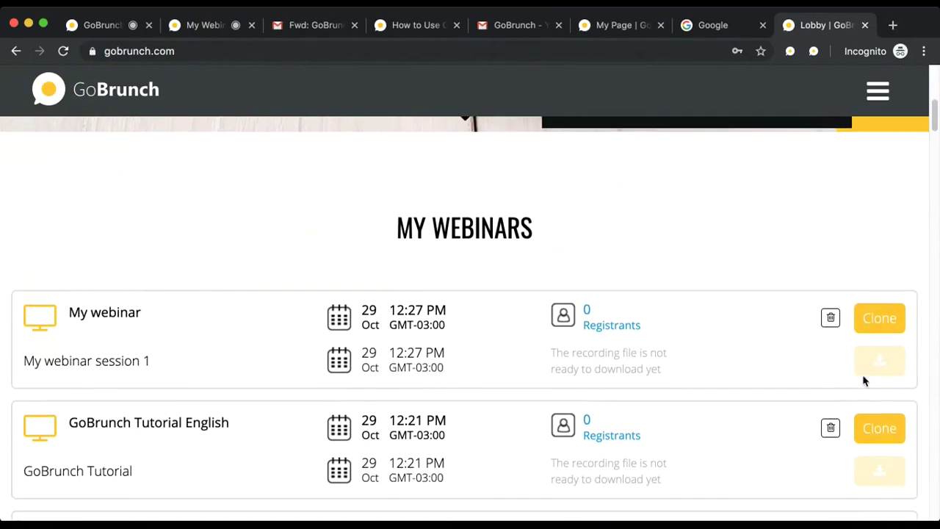
scroll(856, 367, down, 1)
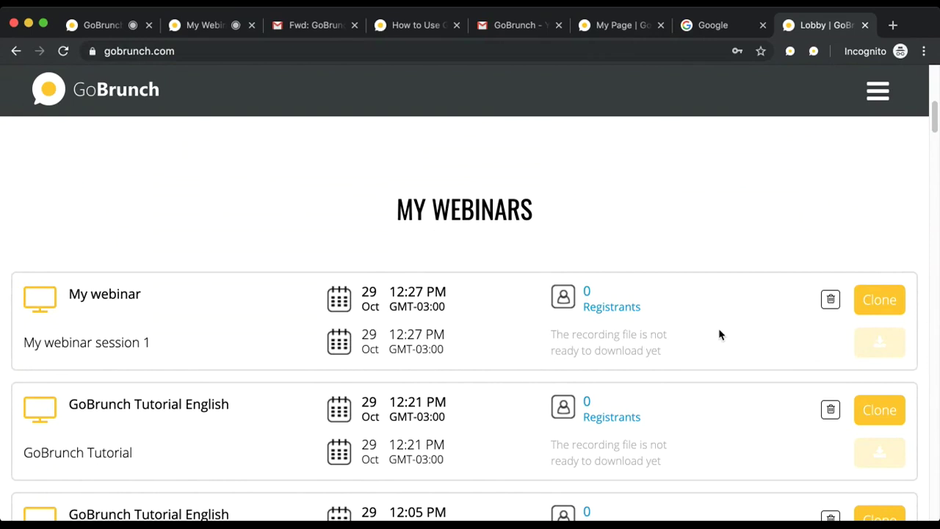
Step: Scroll past BrunchLives to BrunchReplays and open the 'Know The Pulse Of Global Stock Market' replay card
scroll(719, 335, down, 10)
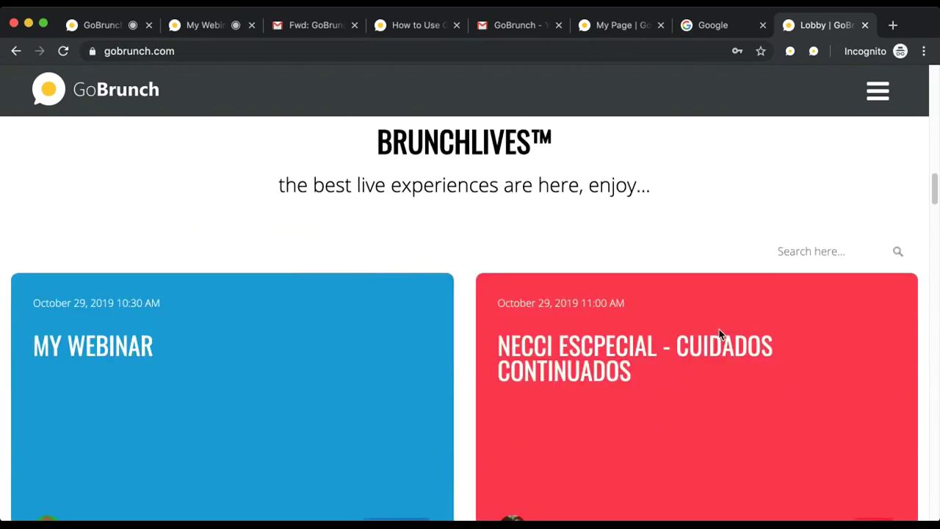
scroll(718, 335, down, 1)
scroll(719, 335, down, 2)
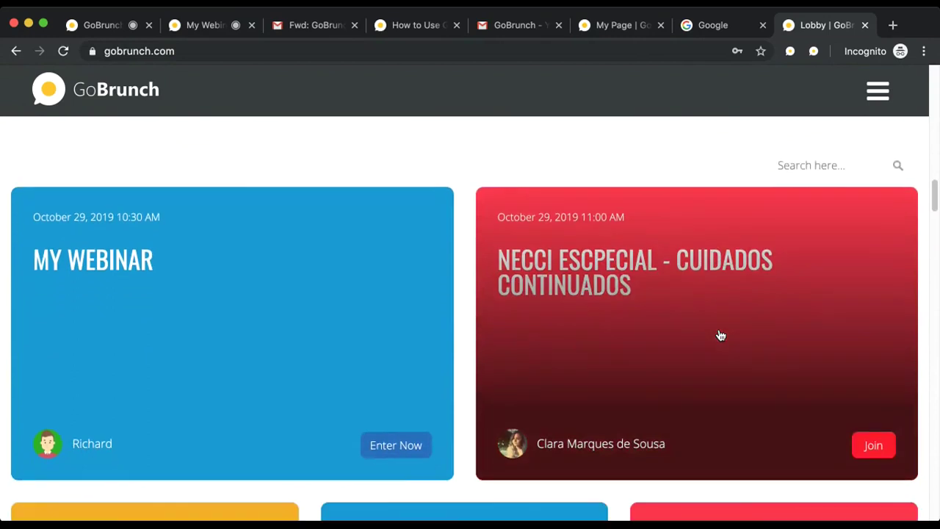
scroll(721, 336, down, 5)
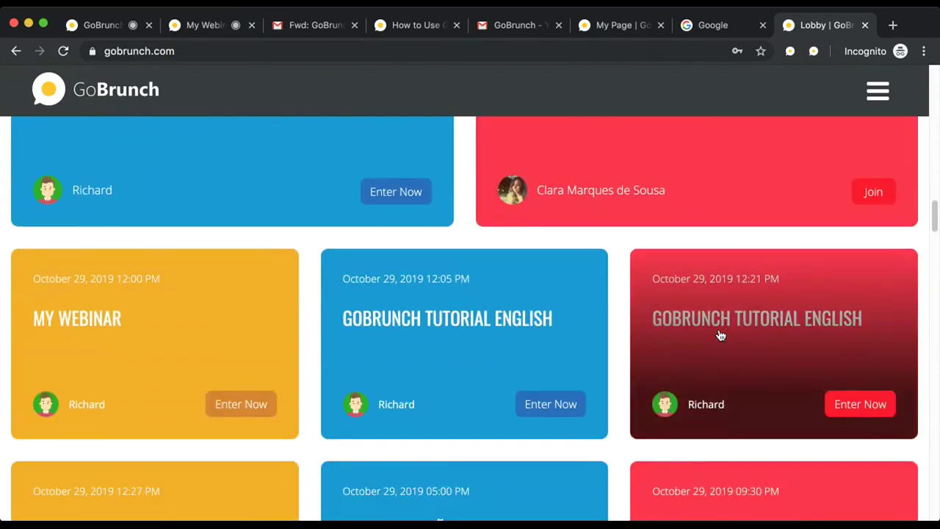
scroll(719, 334, down, 5)
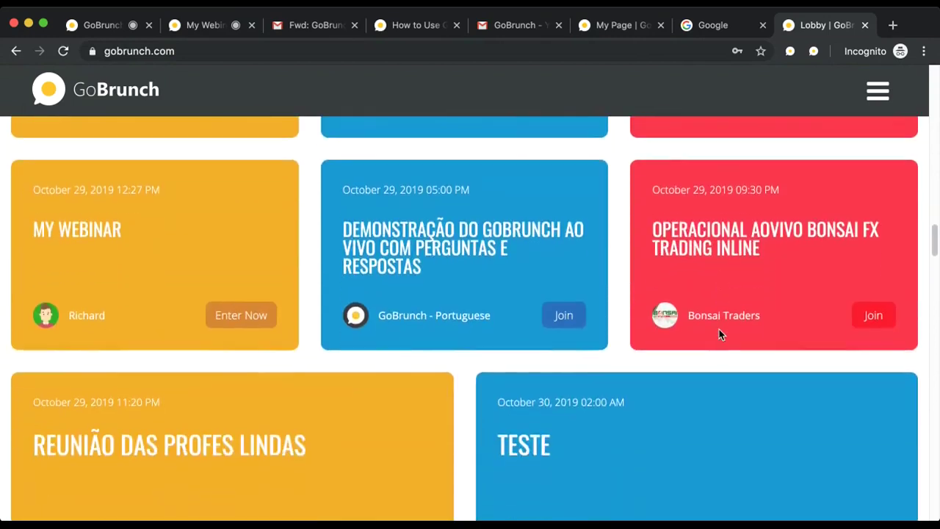
scroll(719, 335, down, 6)
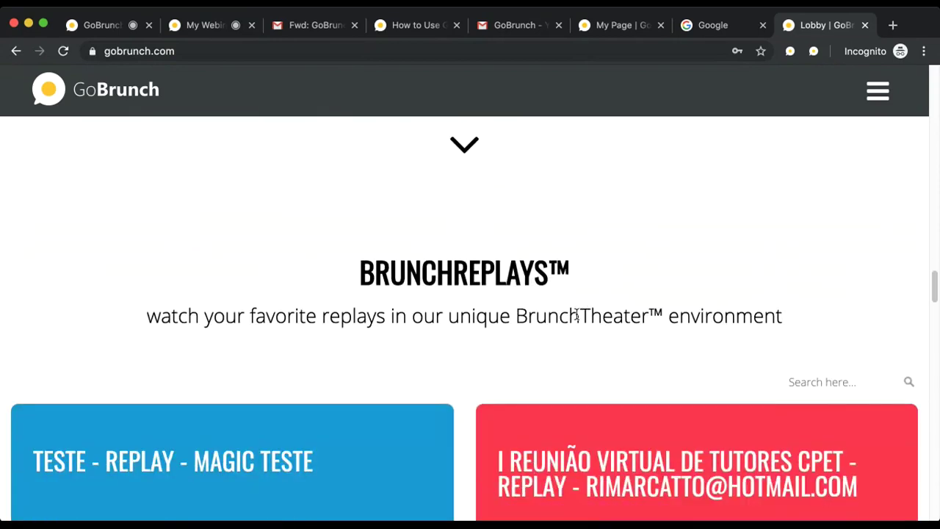
scroll(576, 314, down, 2)
scroll(470, 297, down, 7)
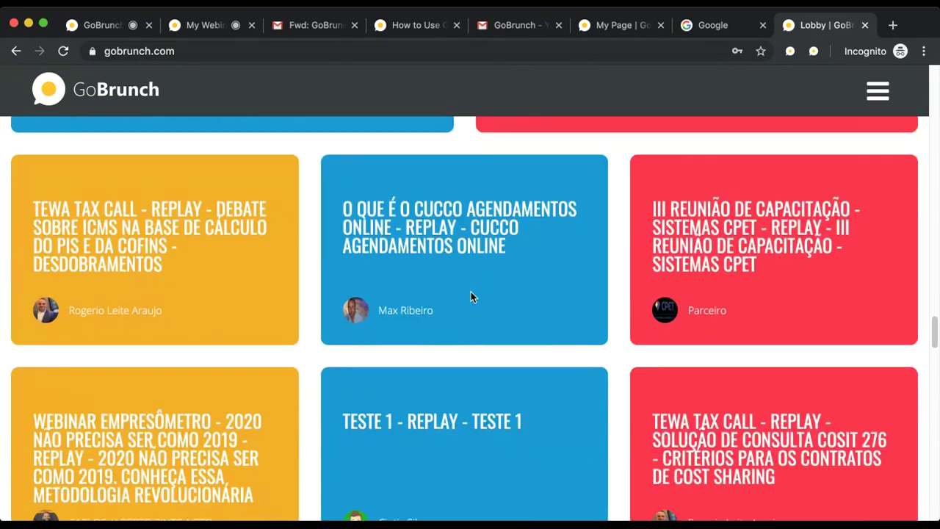
scroll(417, 332, down, 1)
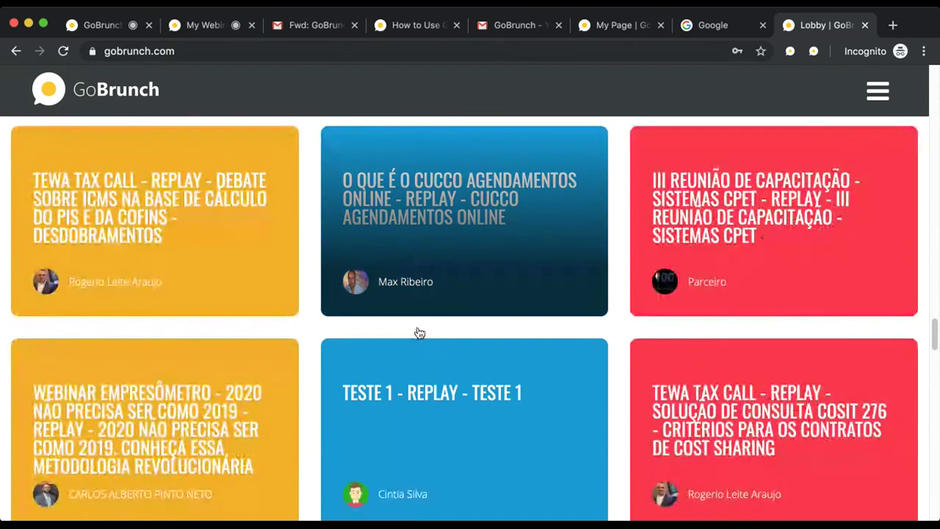
scroll(418, 332, down, 5)
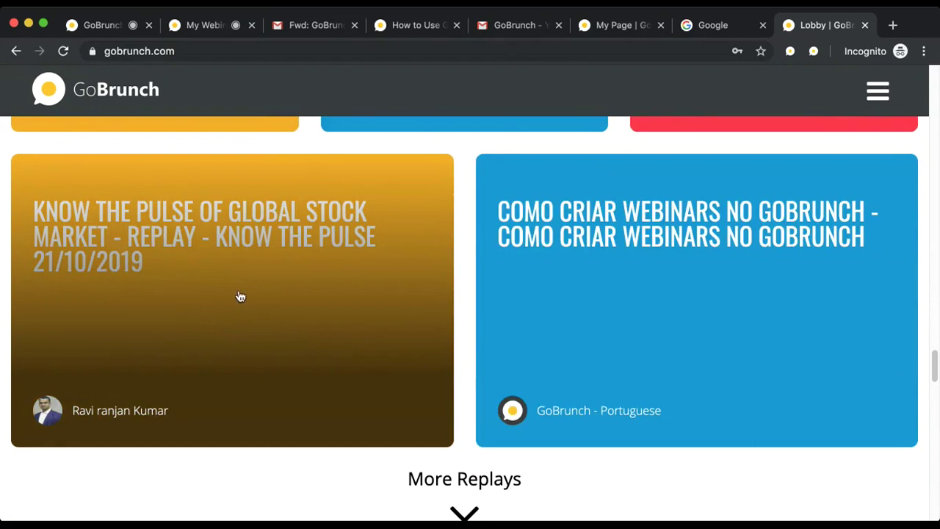
click(240, 295)
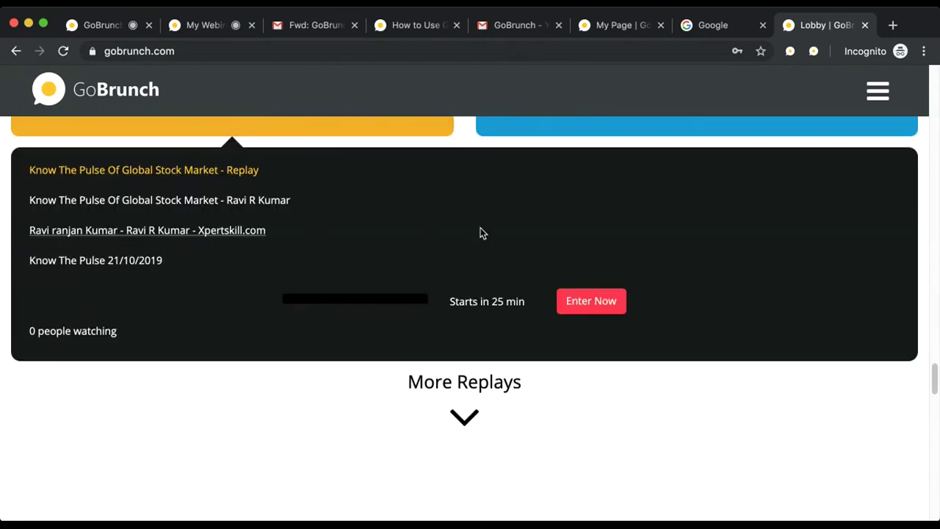
Step: Enter the Know The Pulse replay theater, take a front-row seat, and shrink the countdown video panel
click(591, 301)
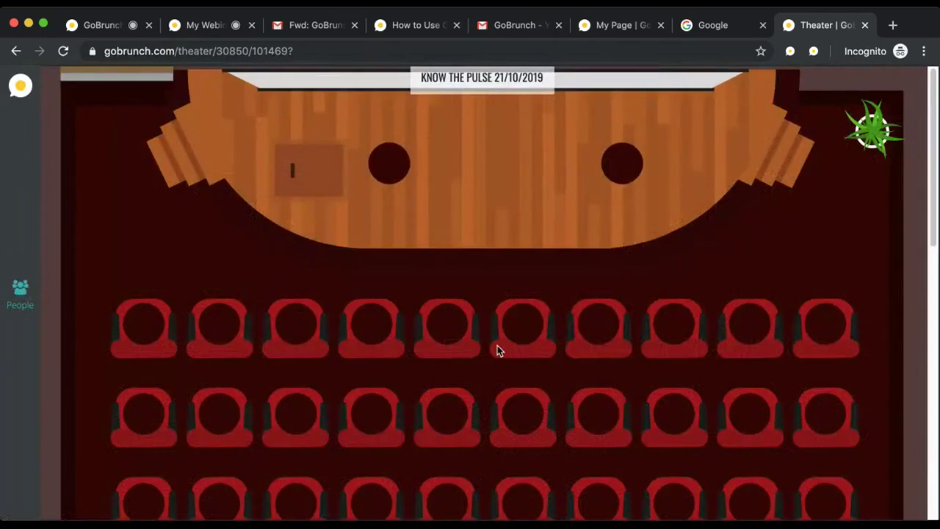
click(373, 331)
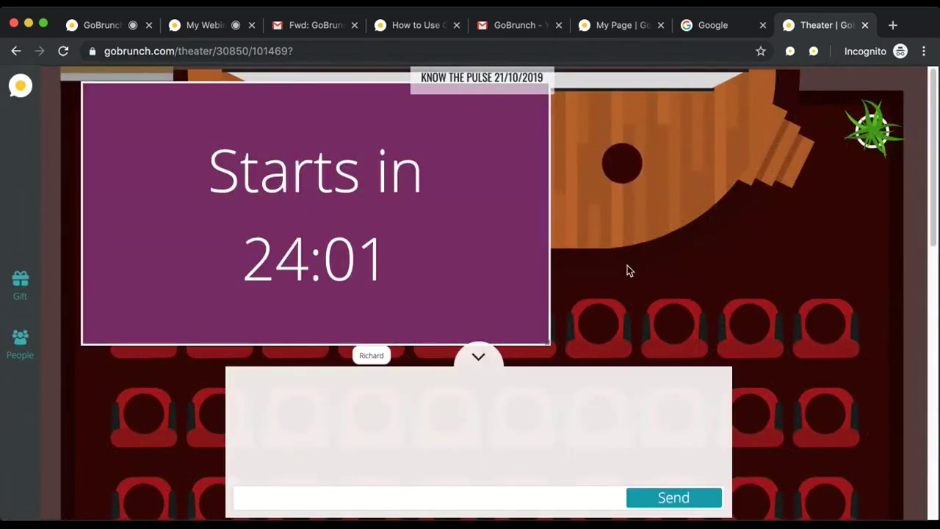
drag(548, 342, 476, 290)
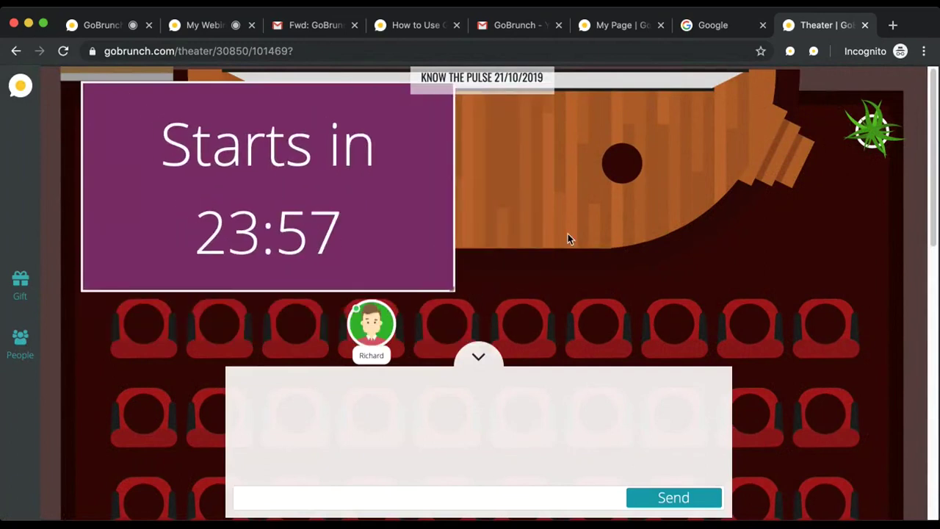